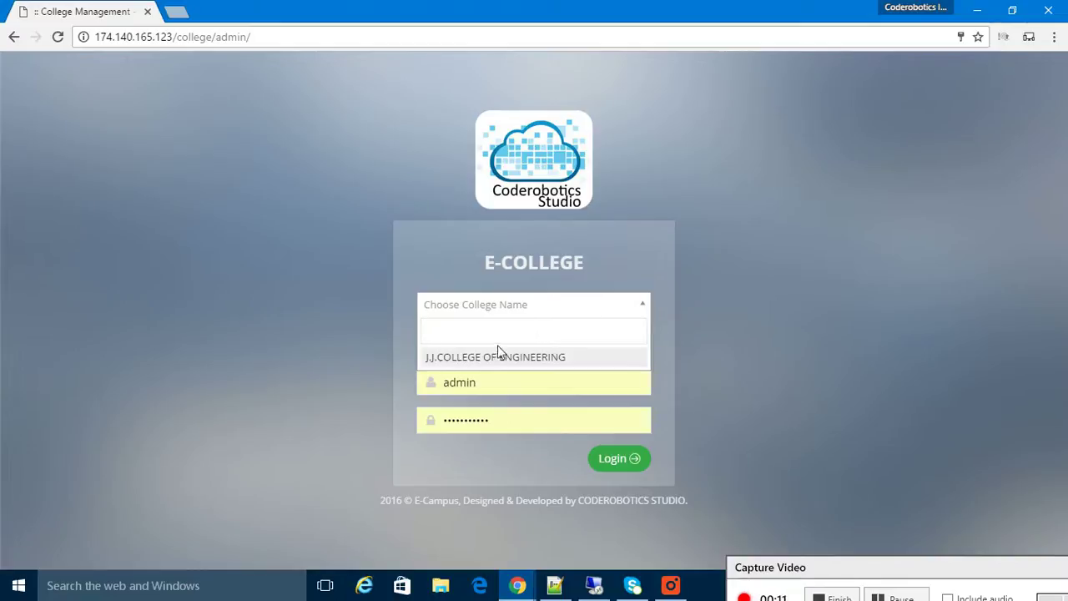
Log in as Admin for J.J.COLLEGE OF ENGINEERING, re-entering the admin account's password
click(498, 357)
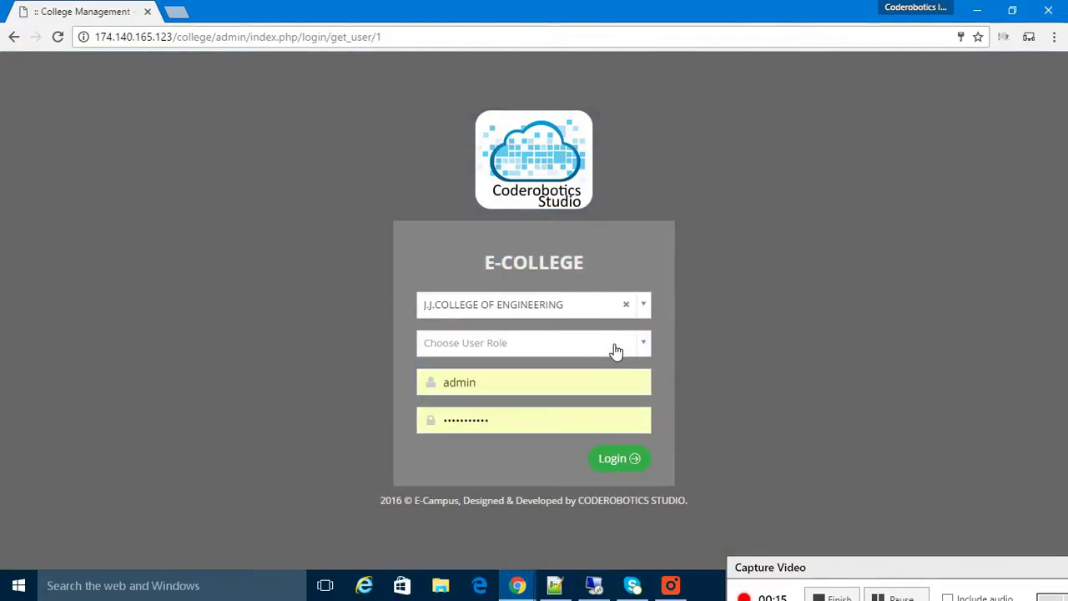
click(615, 349)
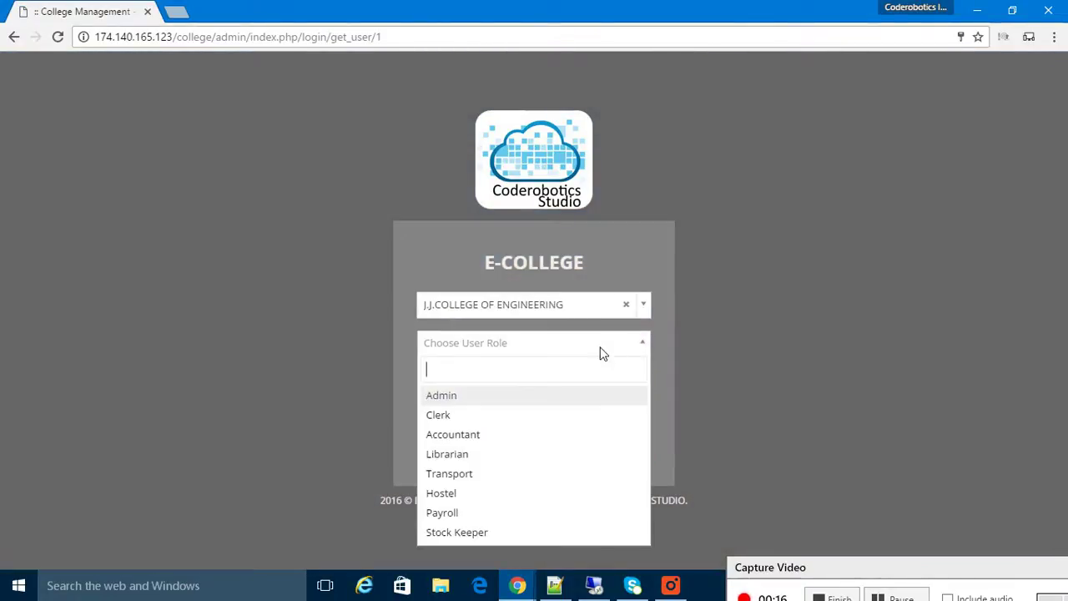
click(449, 397)
key(Tab)
key(Tab)
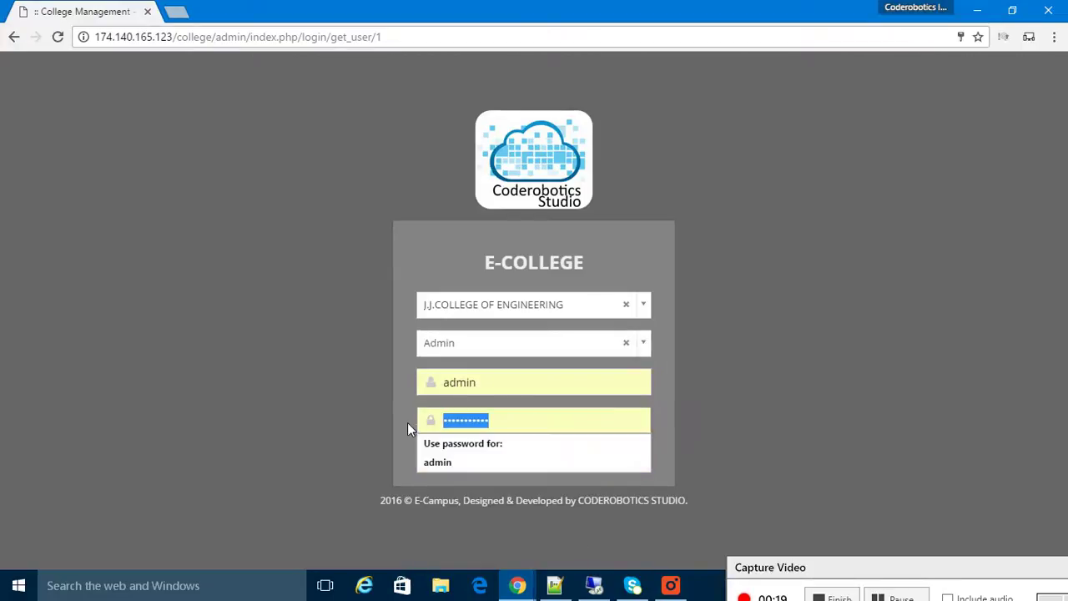
text(admin)
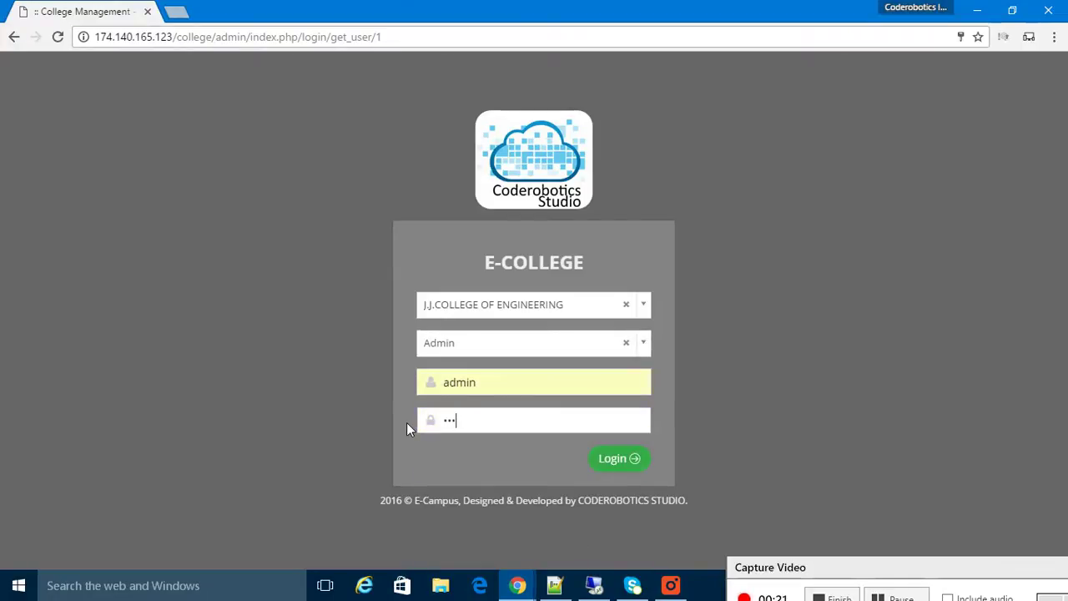
text(12345)
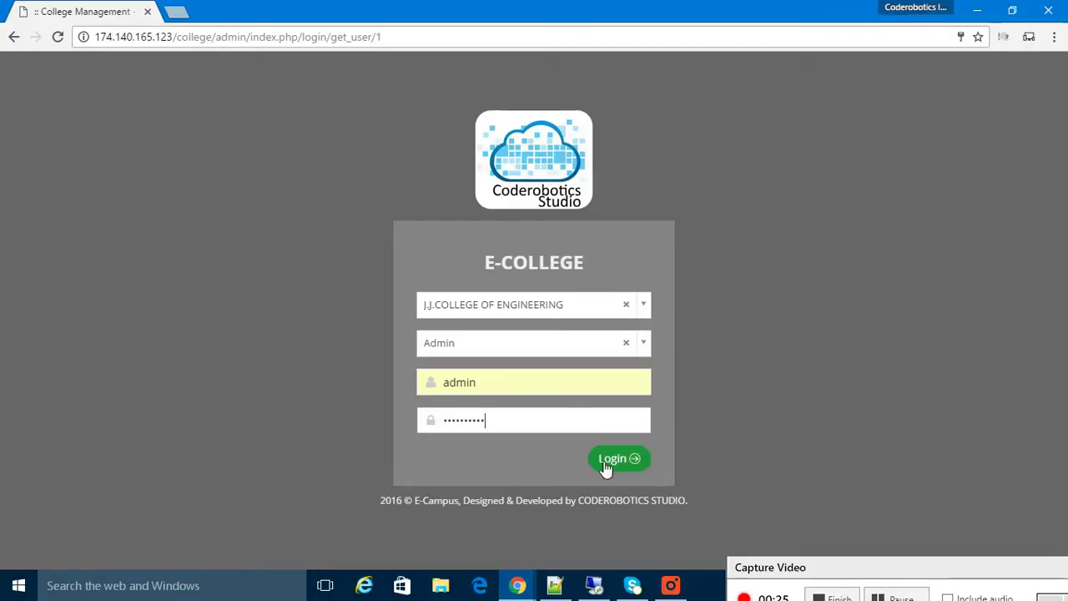
click(634, 458)
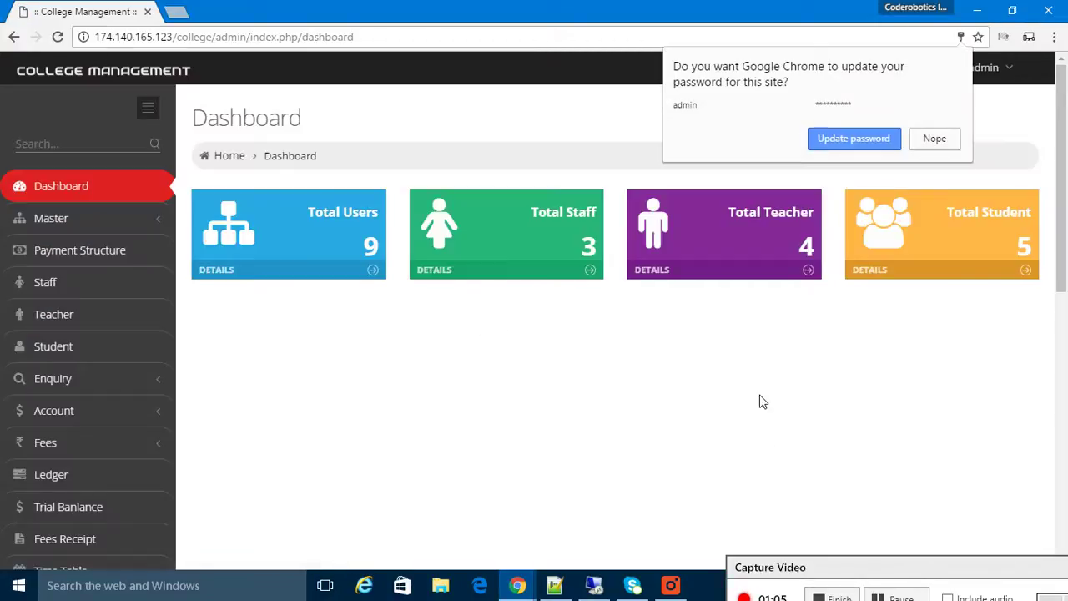
Dismiss Chrome's password-update prompt and check the admin account menu
click(759, 401)
click(1005, 70)
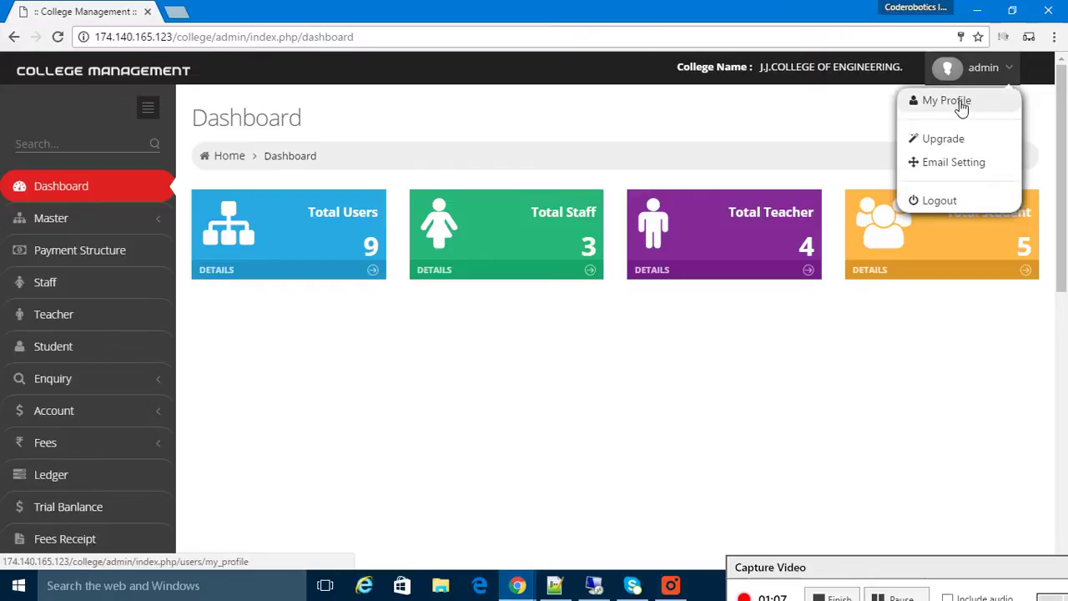
click(115, 282)
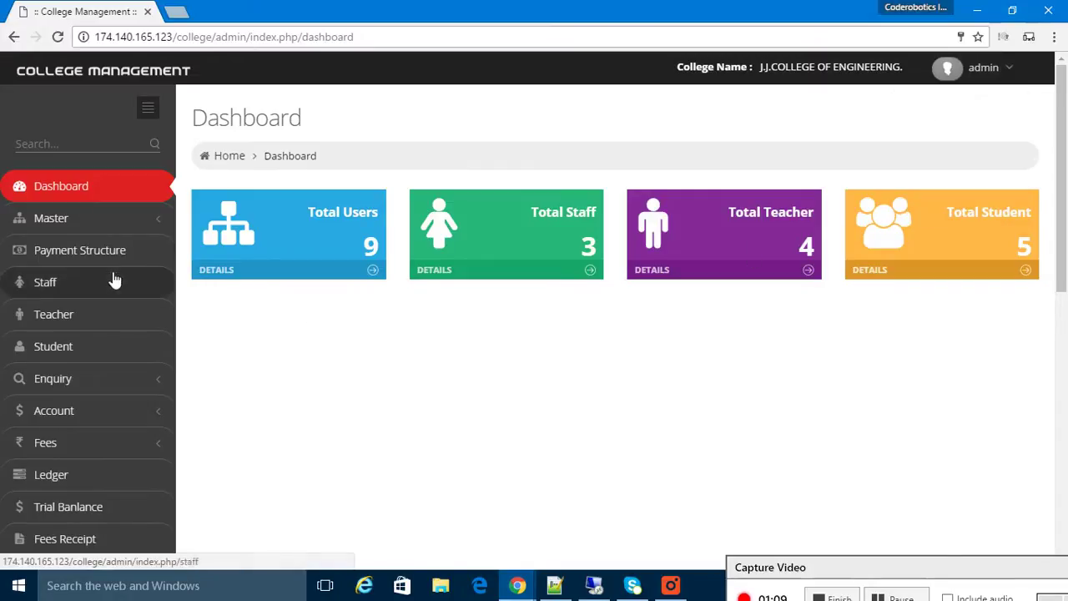
Expand the Master section in the sidebar to review its pages, then collapse it
click(109, 222)
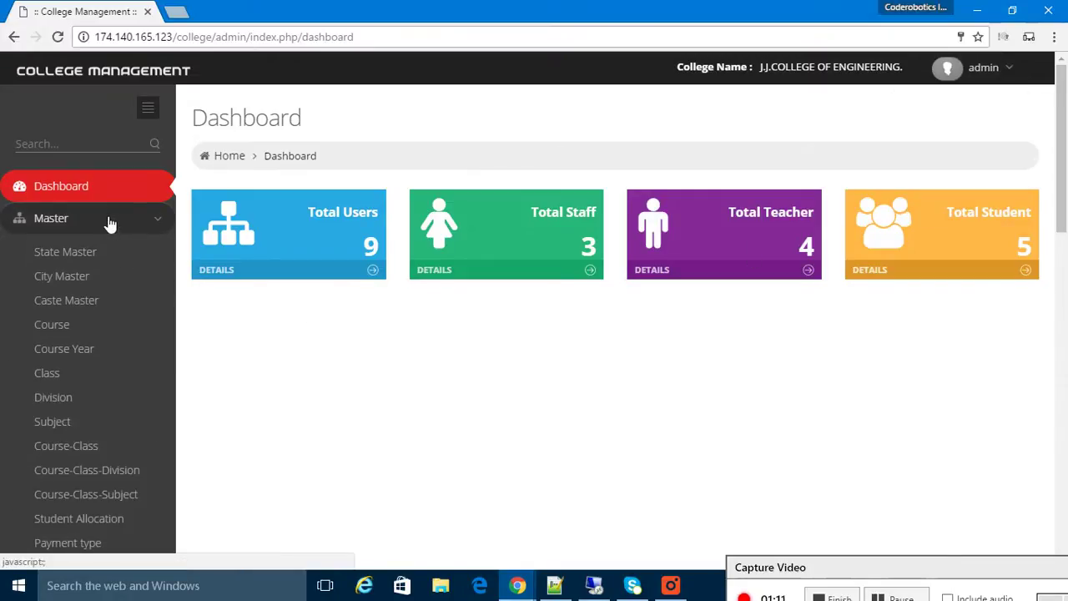
click(109, 222)
click(117, 229)
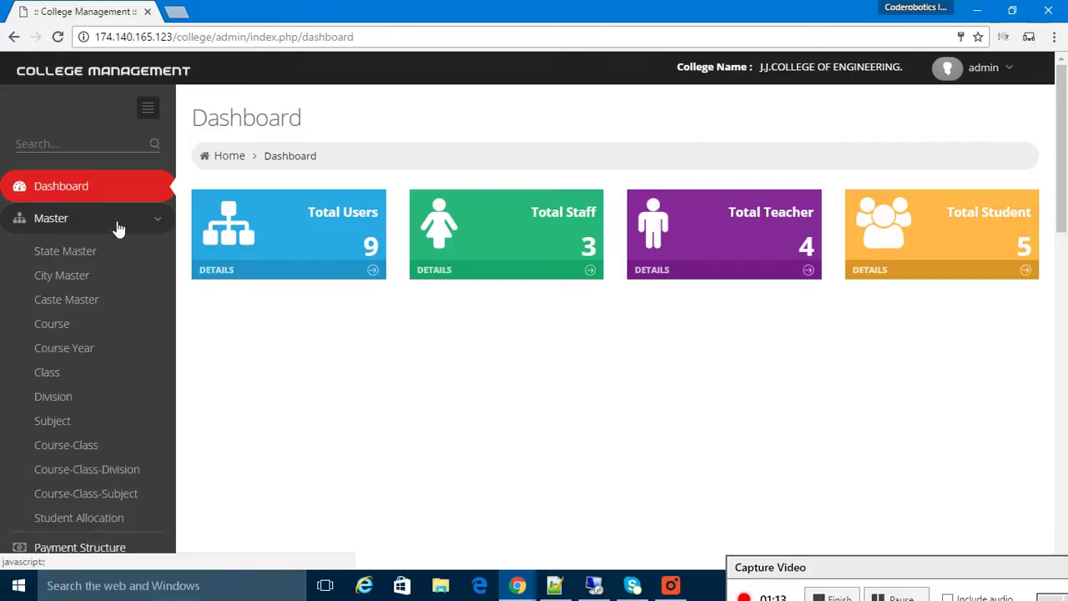
scroll(238, 333, down, 2)
scroll(239, 335, up, 2)
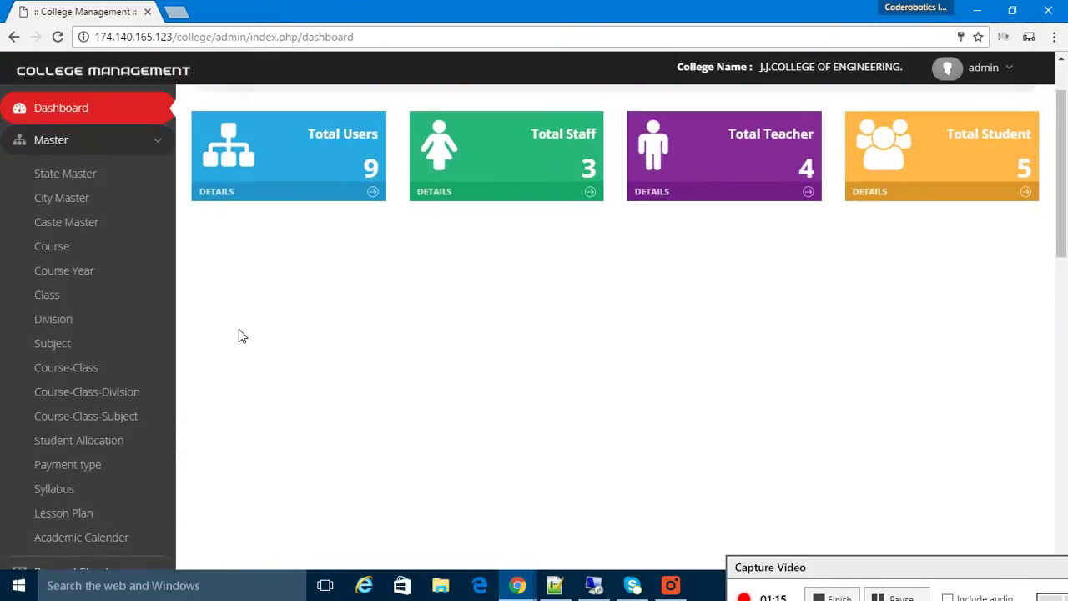
click(131, 145)
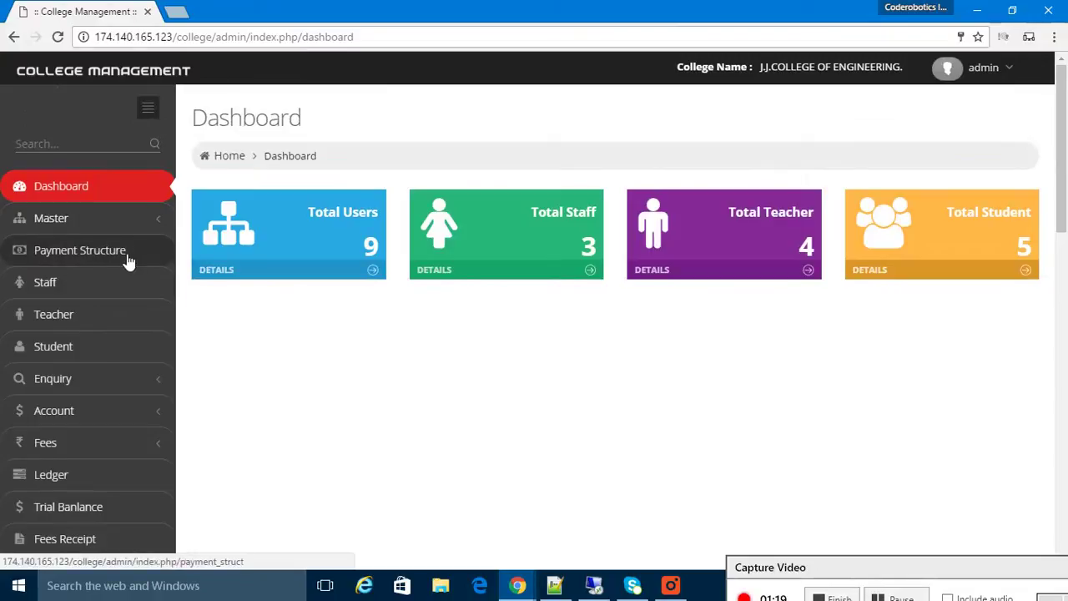
Preview the Enquiry, Account and Fees sidebar sections, collapsing each afterwards
click(108, 382)
scroll(105, 377, down, 2)
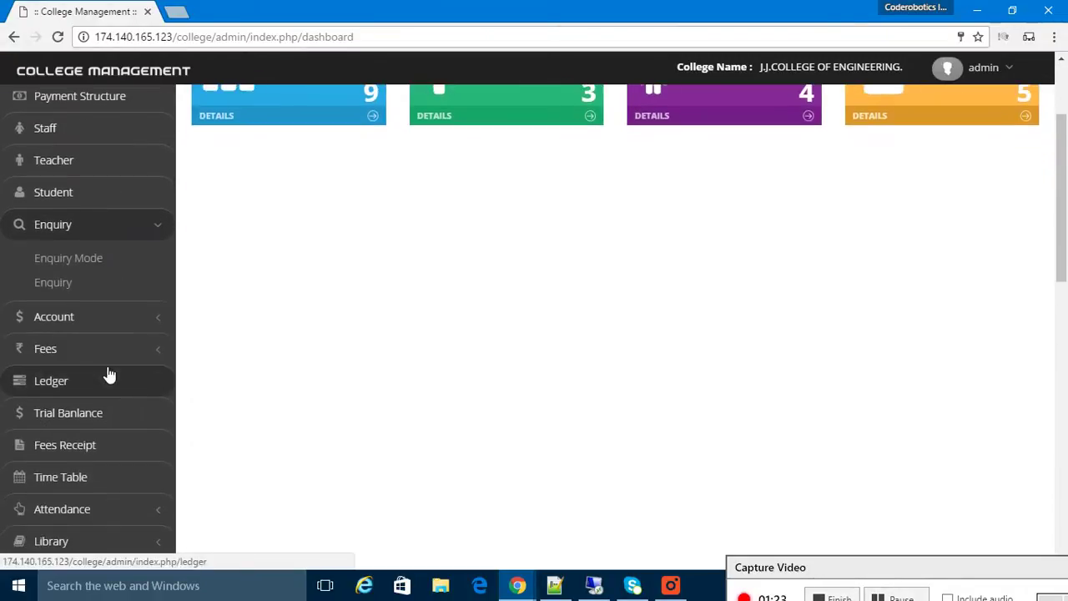
click(129, 227)
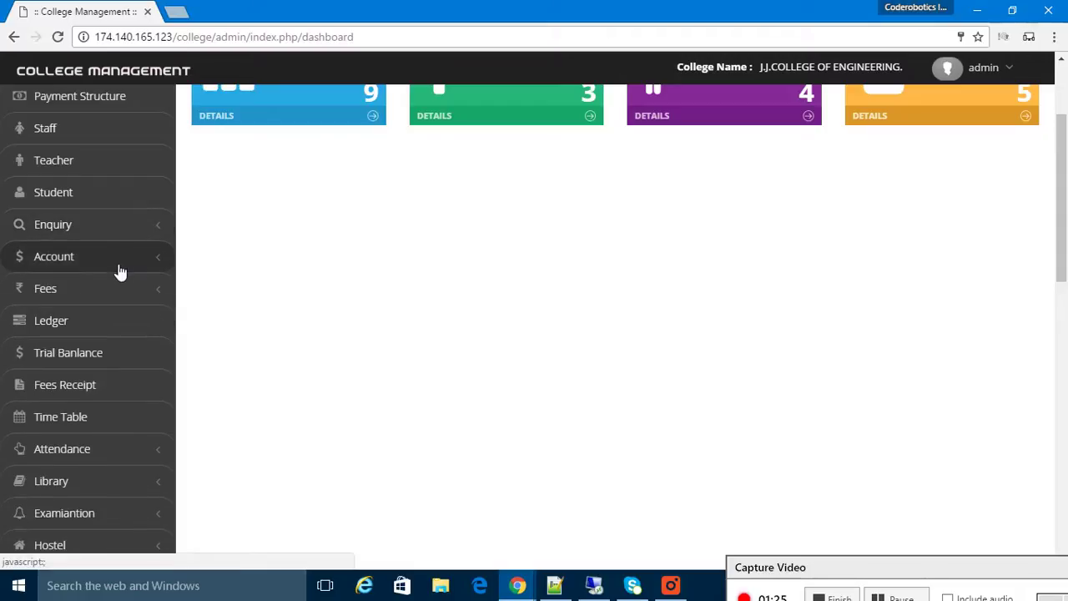
click(119, 265)
click(125, 231)
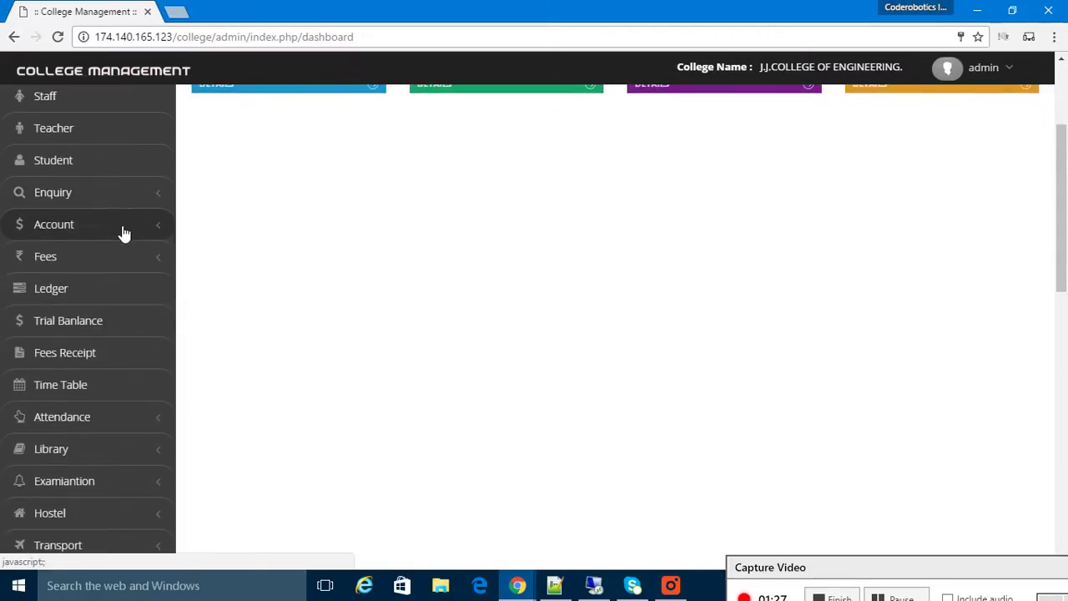
click(124, 233)
click(124, 237)
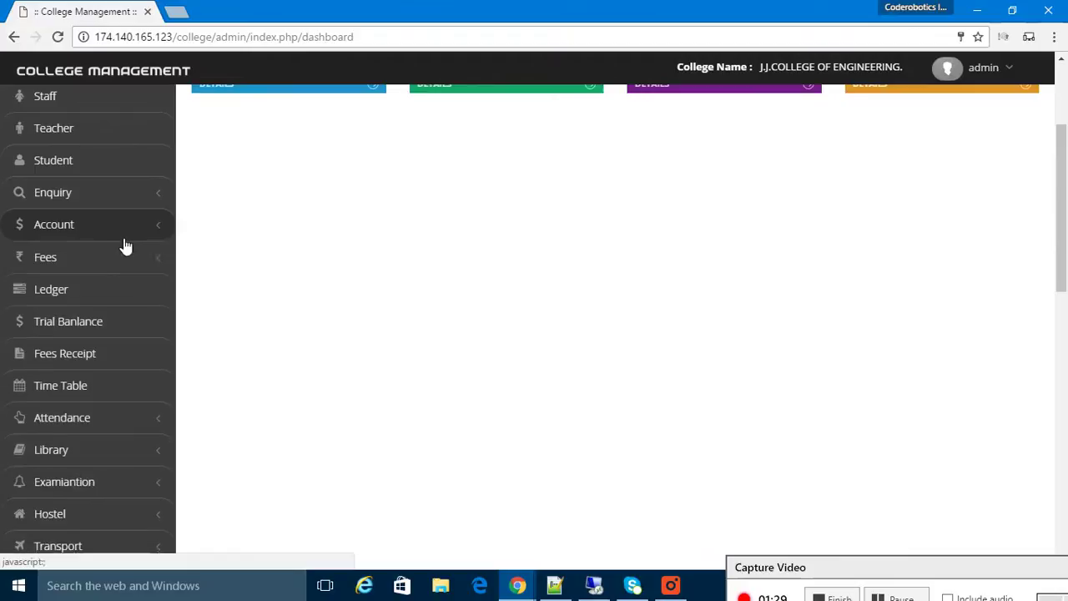
click(124, 258)
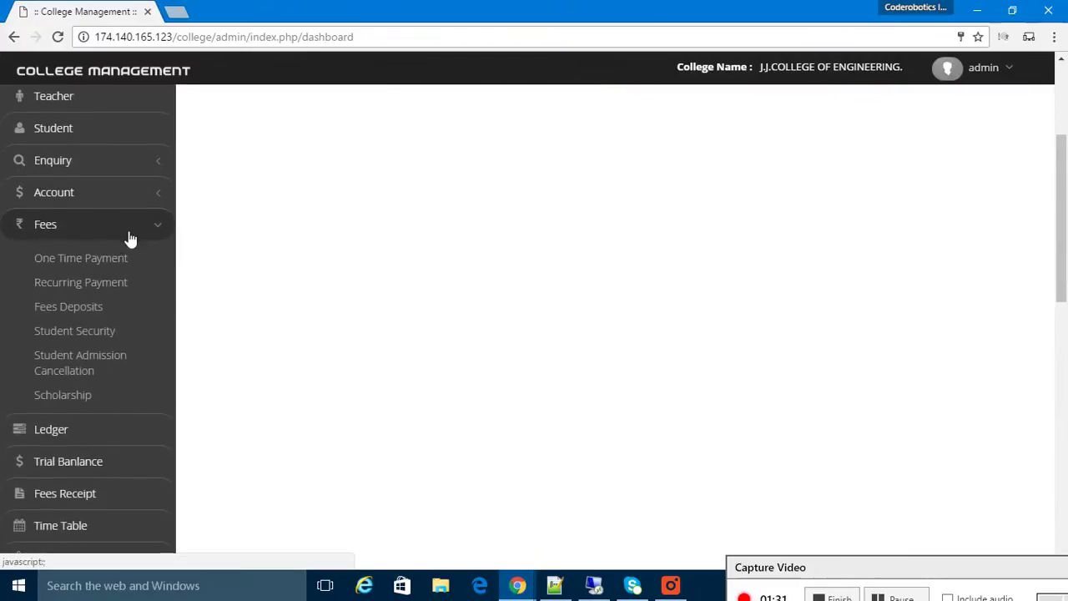
click(128, 236)
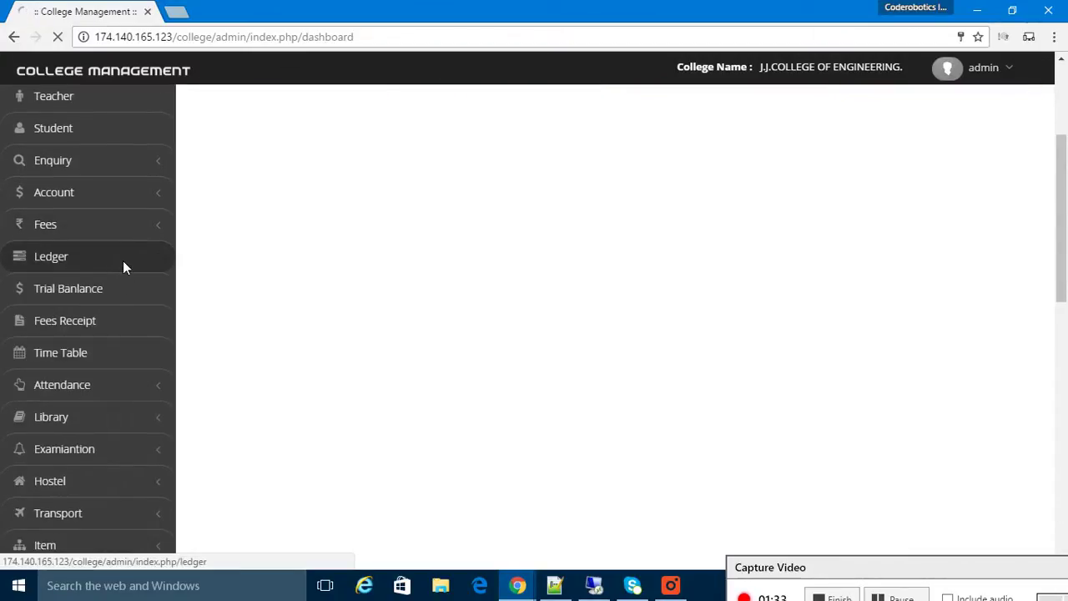
Open the Ledger page while previewing the Attendance and Library sections
click(122, 260)
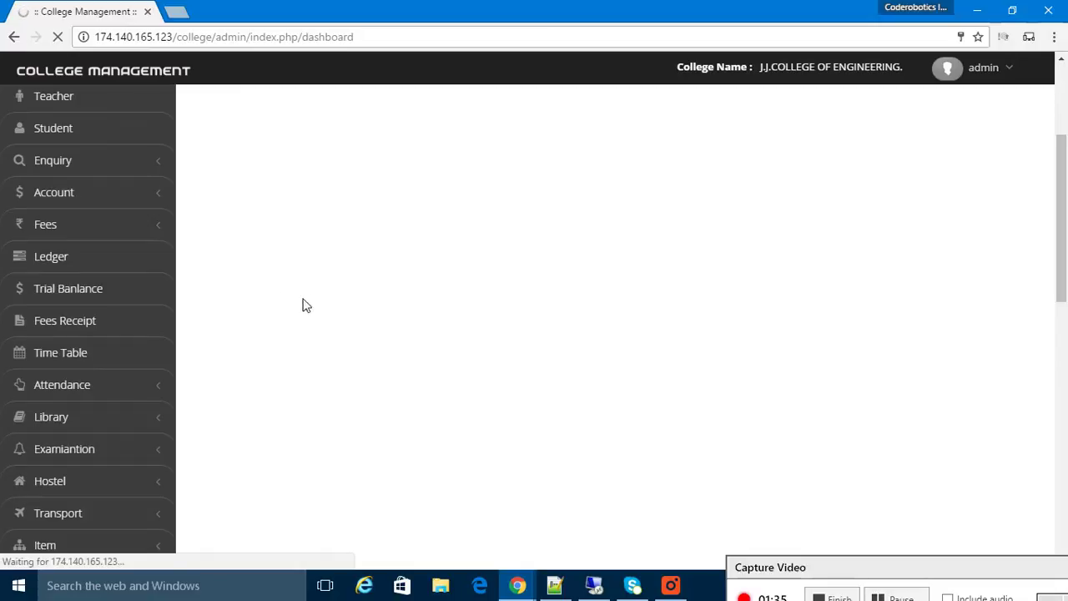
click(139, 393)
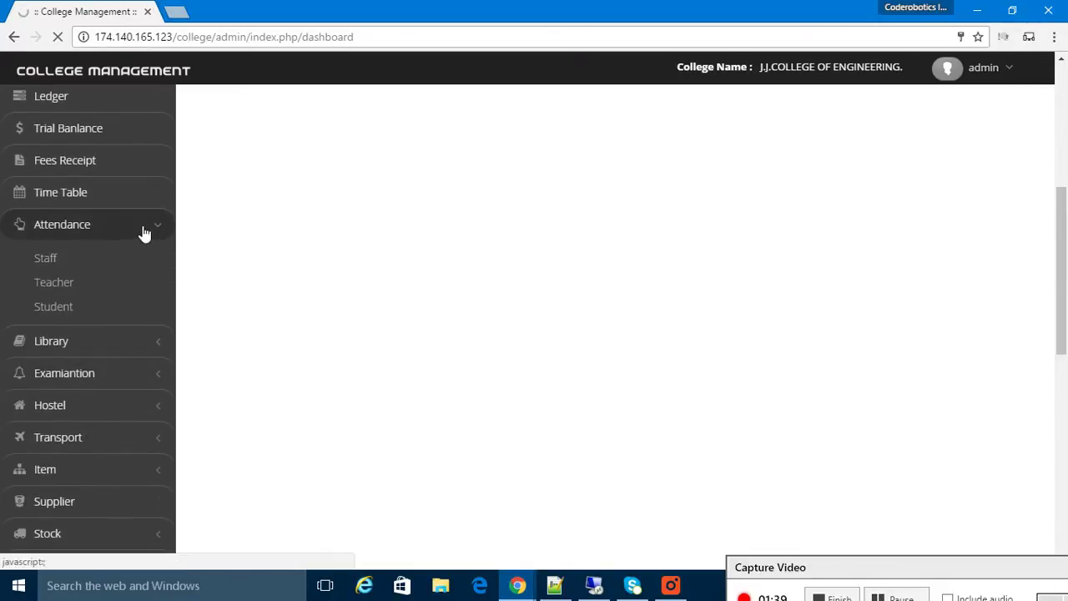
click(145, 229)
click(133, 269)
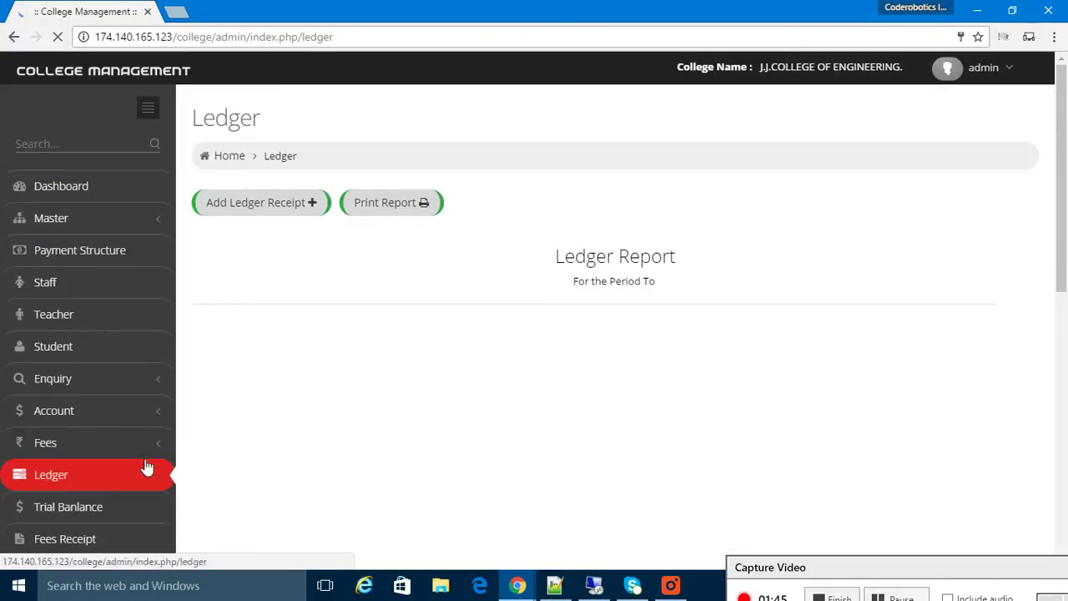
scroll(128, 427, down, 3)
click(130, 408)
scroll(131, 408, down, 4)
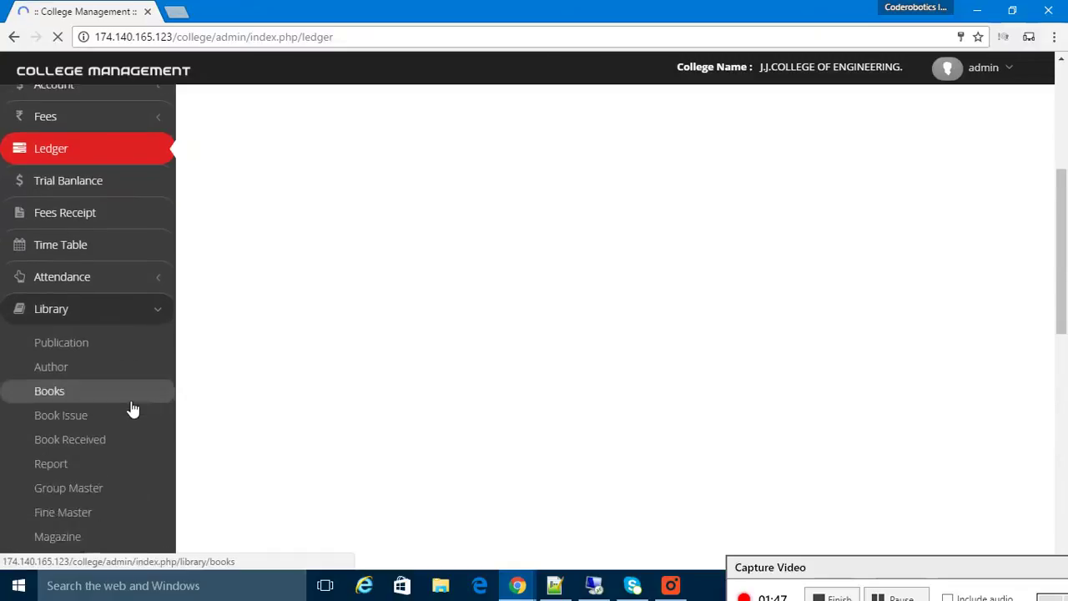
scroll(131, 405, up, 1)
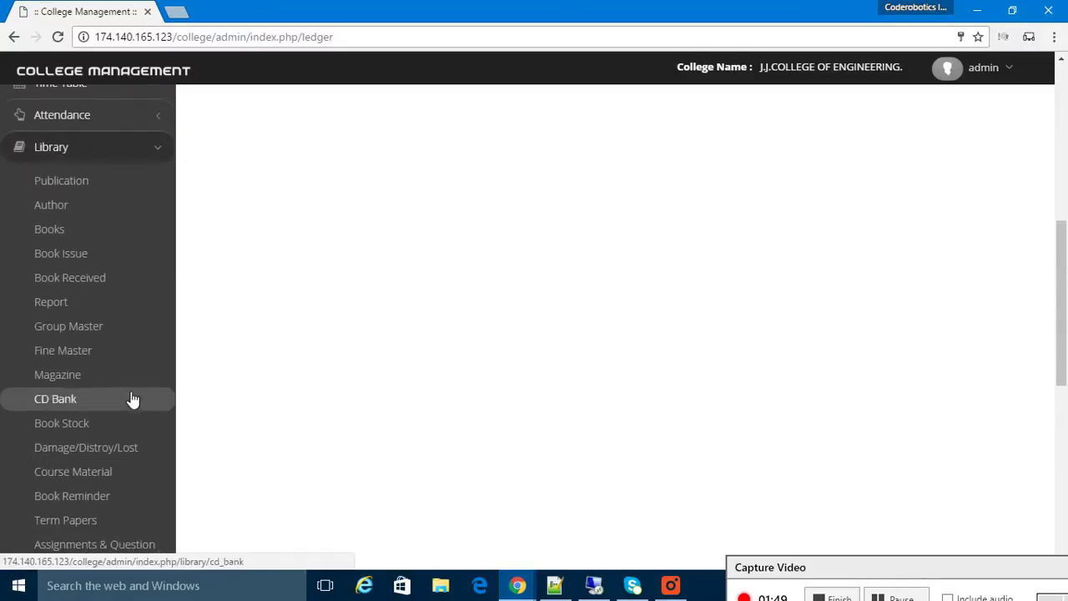
click(109, 155)
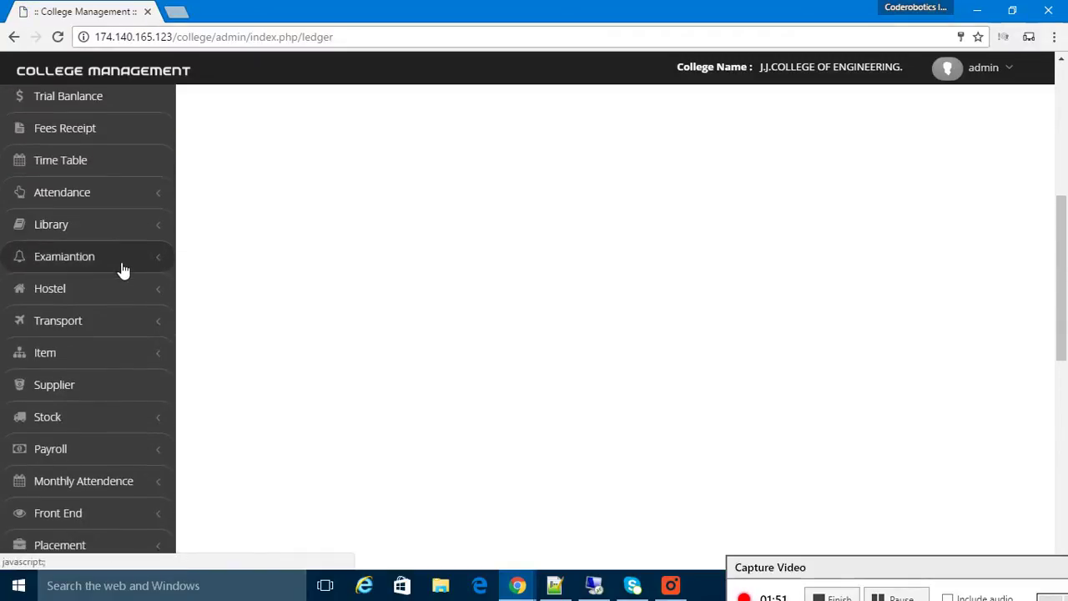
click(121, 257)
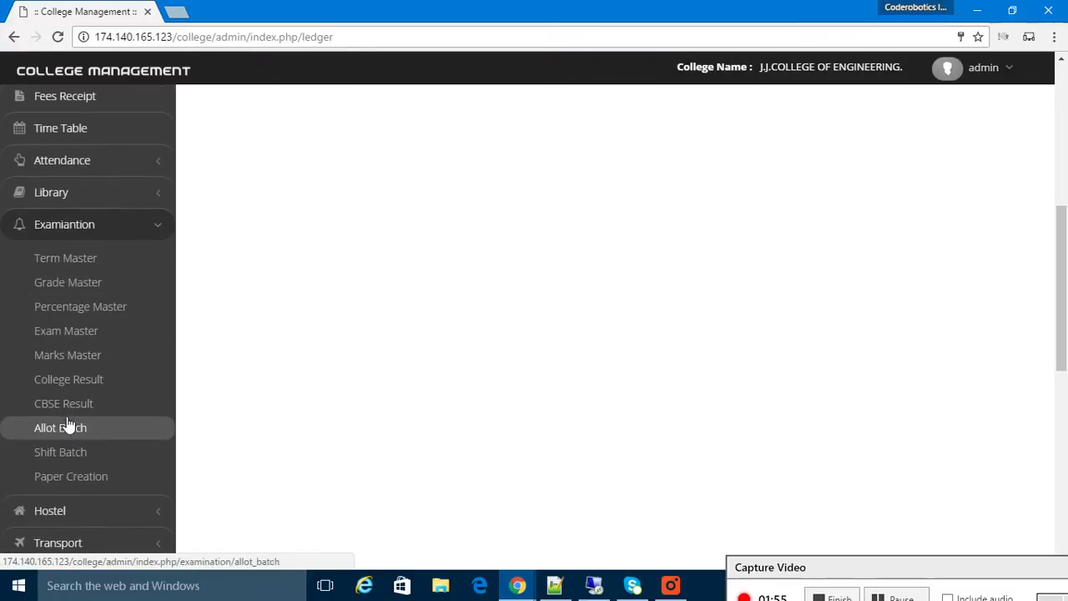
click(124, 228)
click(120, 260)
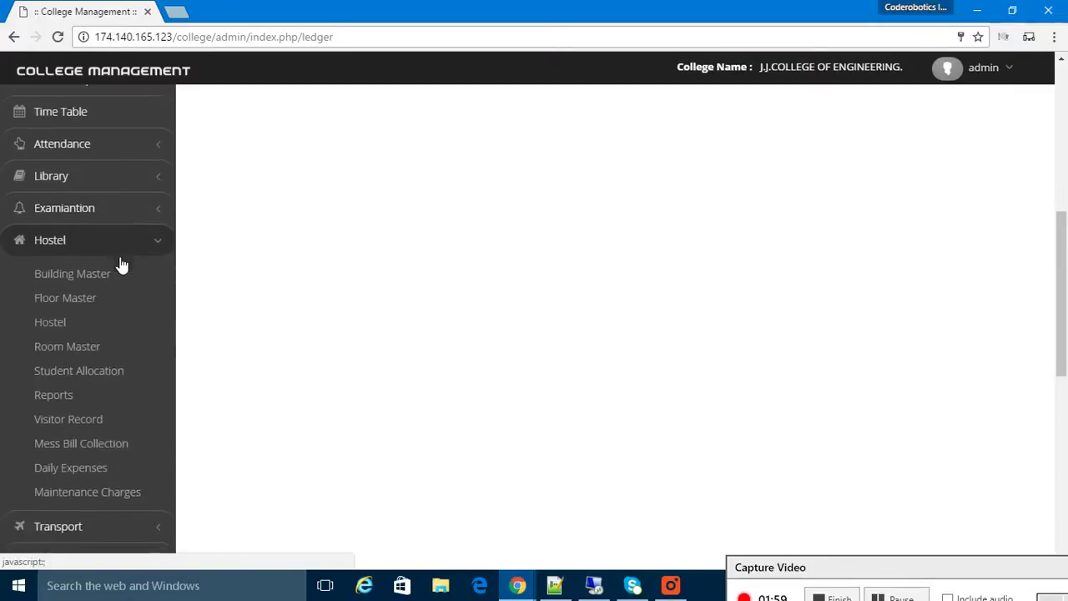
click(131, 233)
click(114, 258)
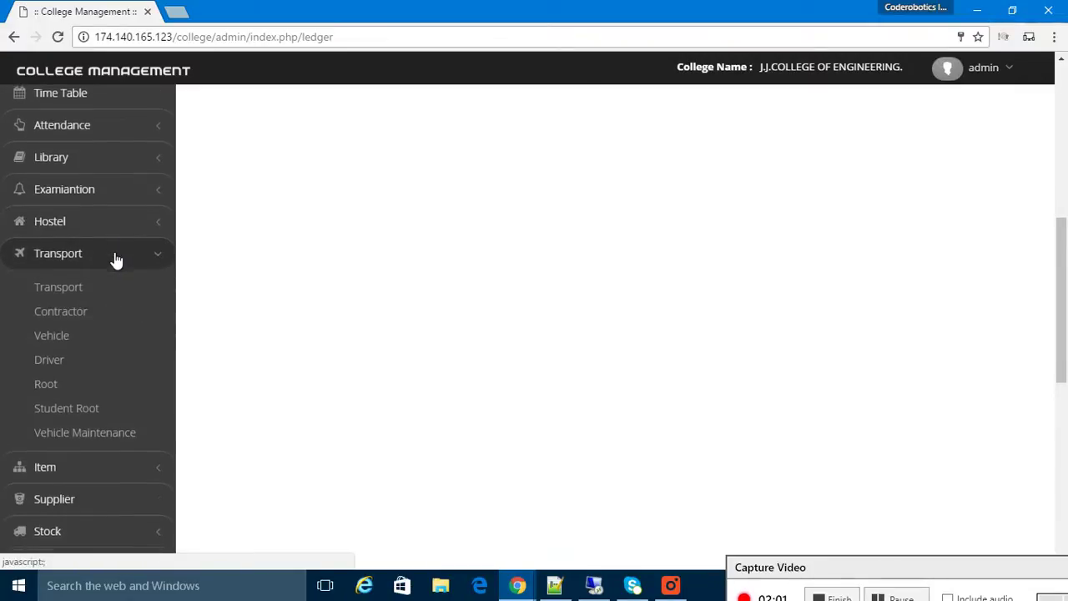
click(118, 236)
click(112, 255)
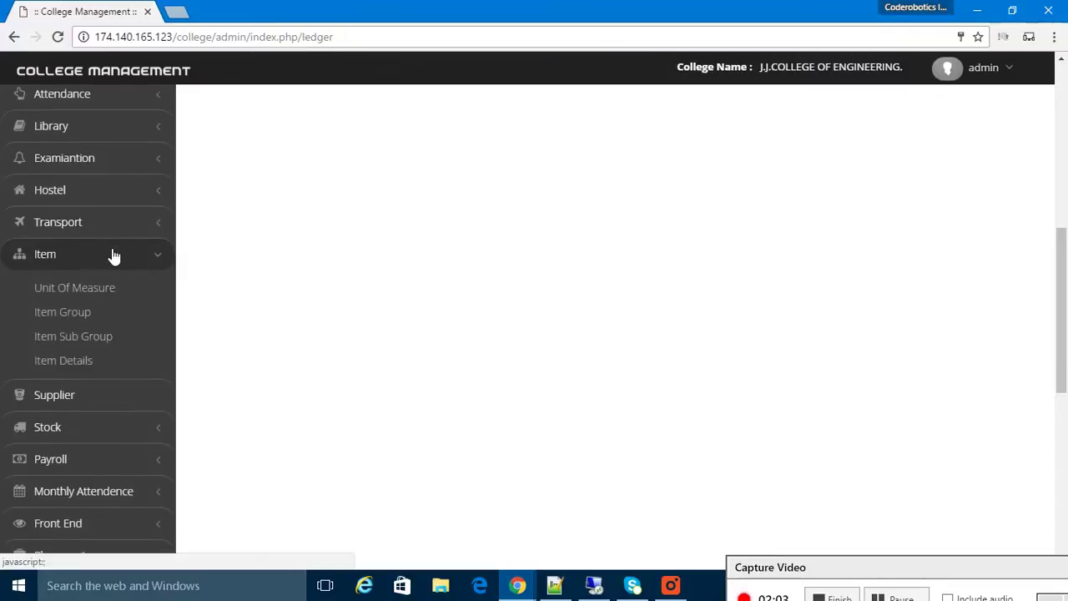
click(121, 227)
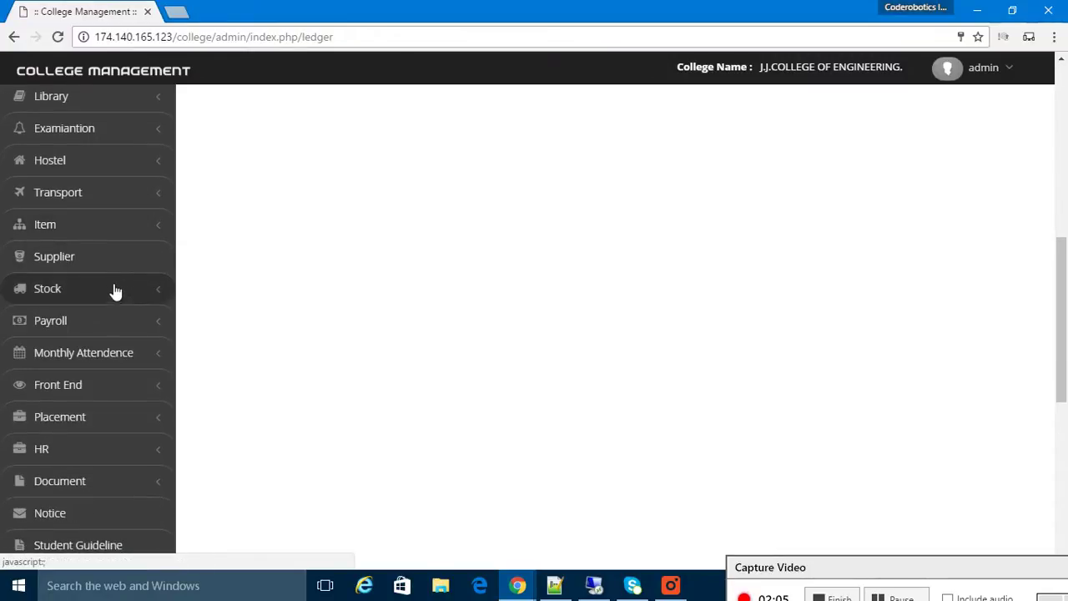
click(114, 298)
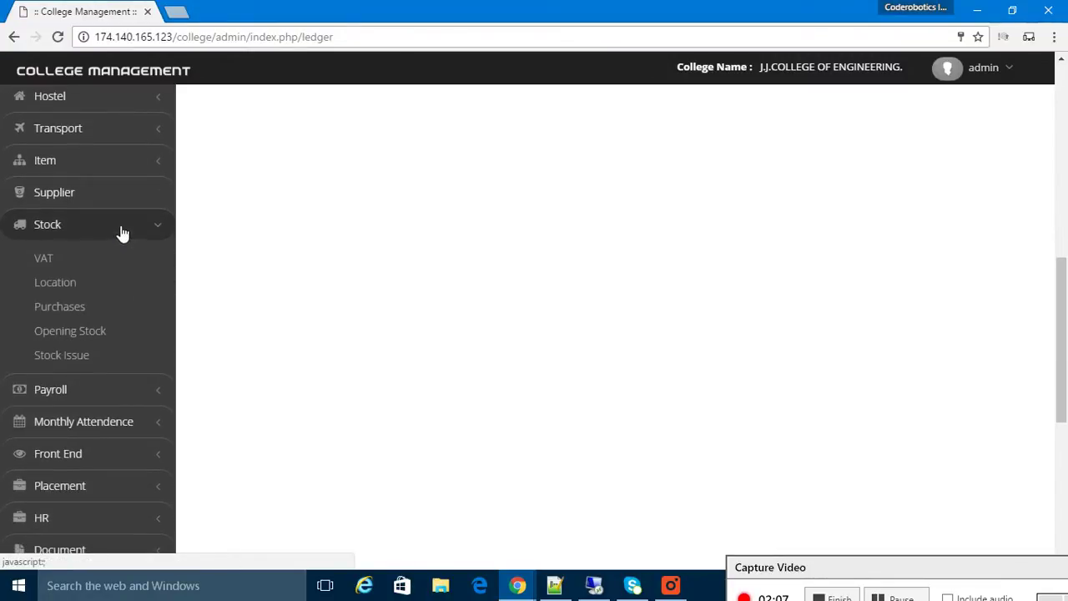
click(142, 227)
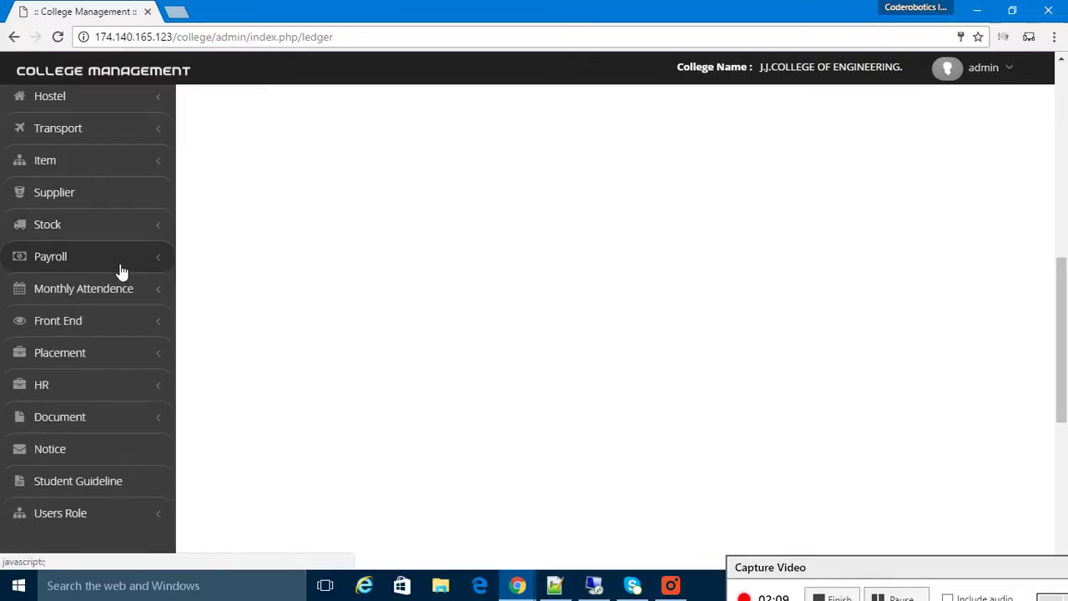
click(121, 268)
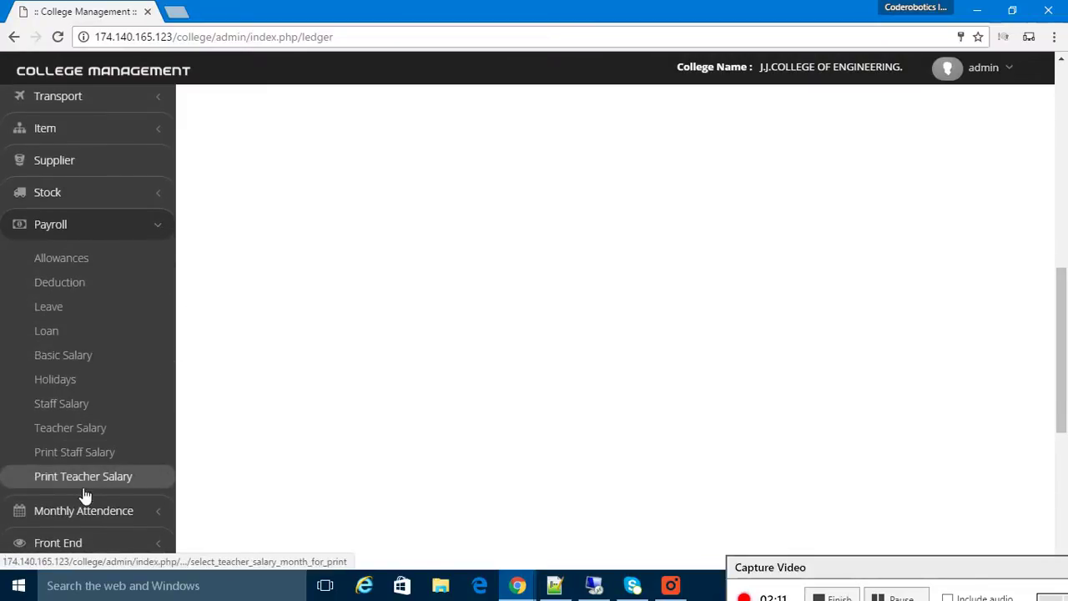
click(97, 227)
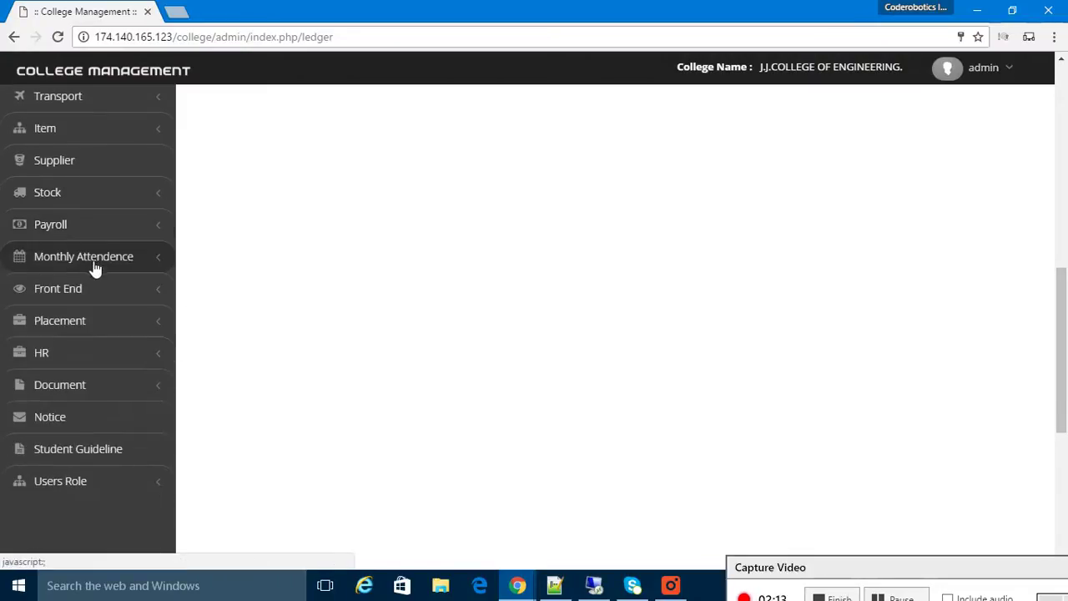
click(136, 268)
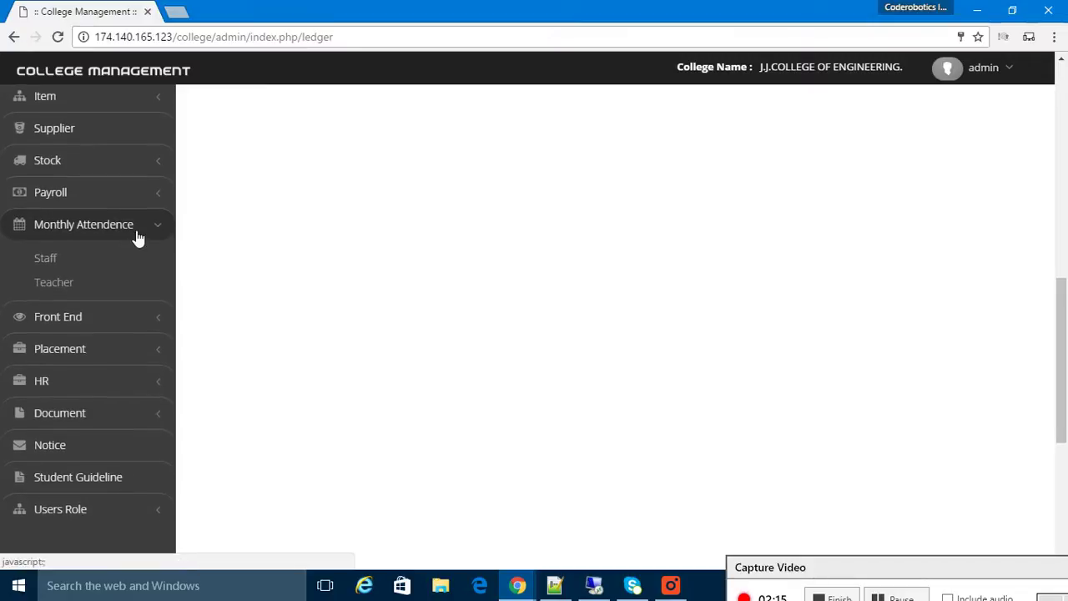
click(136, 232)
click(127, 261)
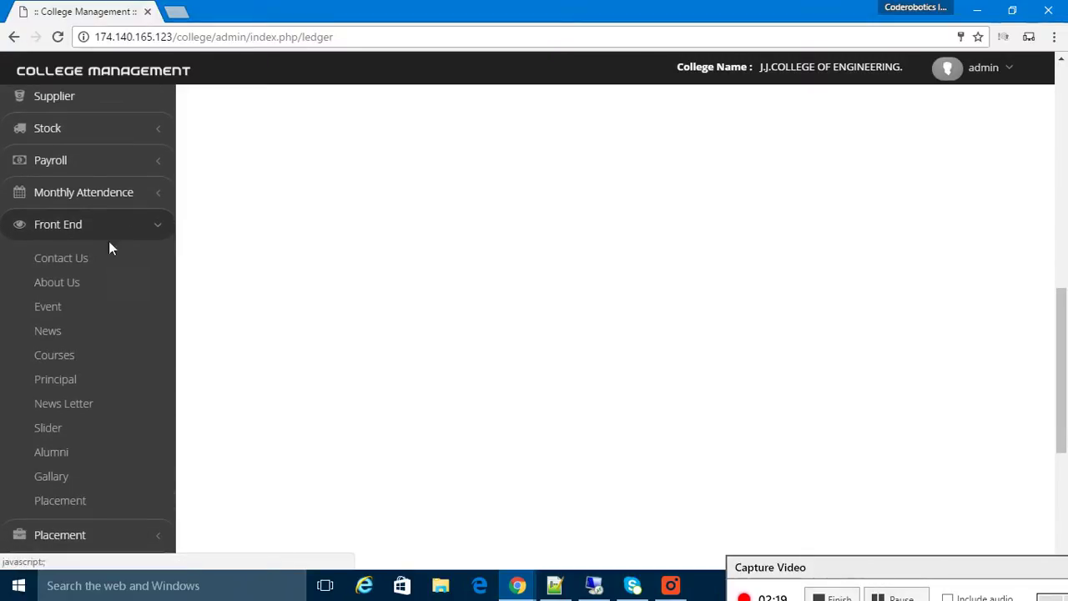
click(118, 230)
click(113, 255)
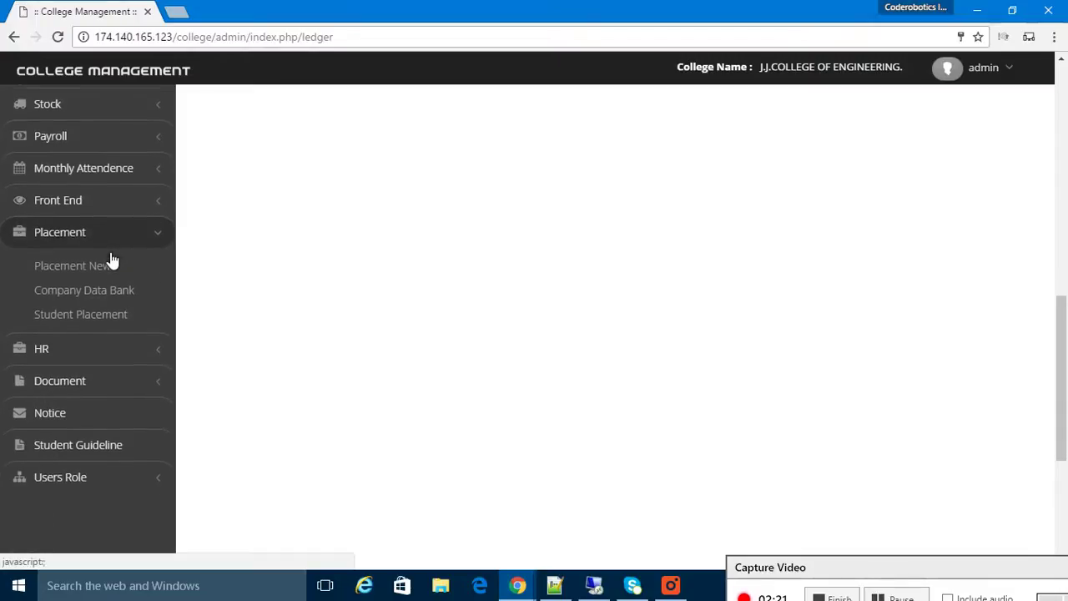
click(118, 225)
click(119, 259)
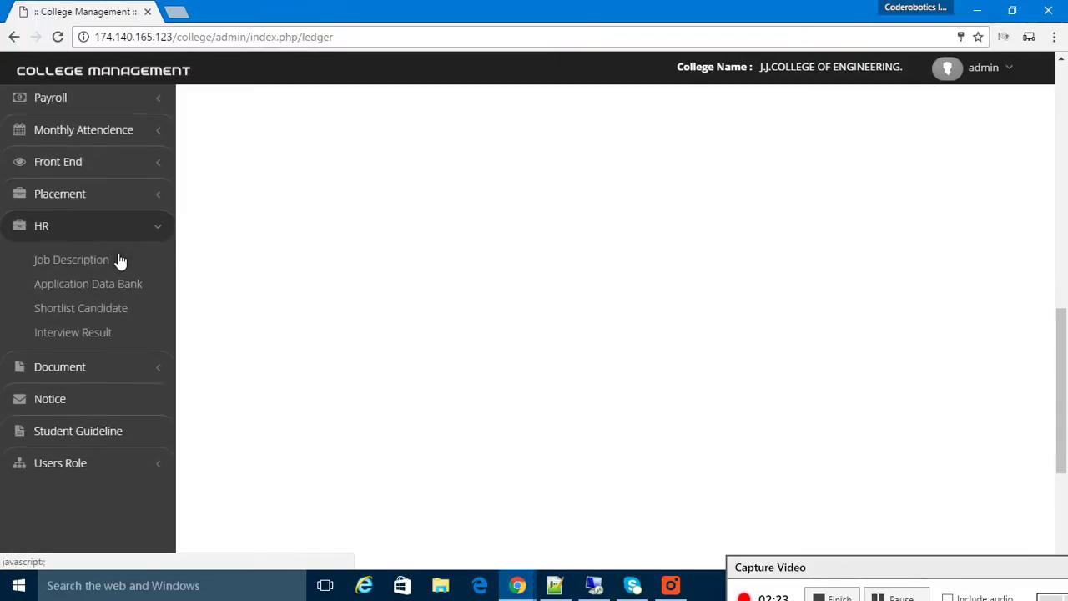
click(121, 231)
click(114, 261)
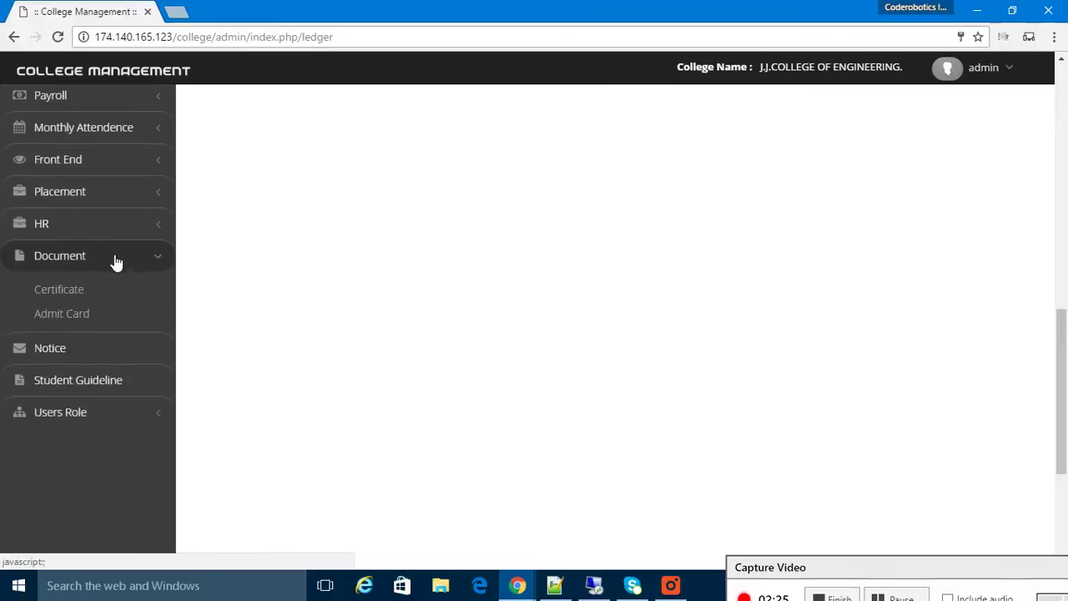
click(123, 237)
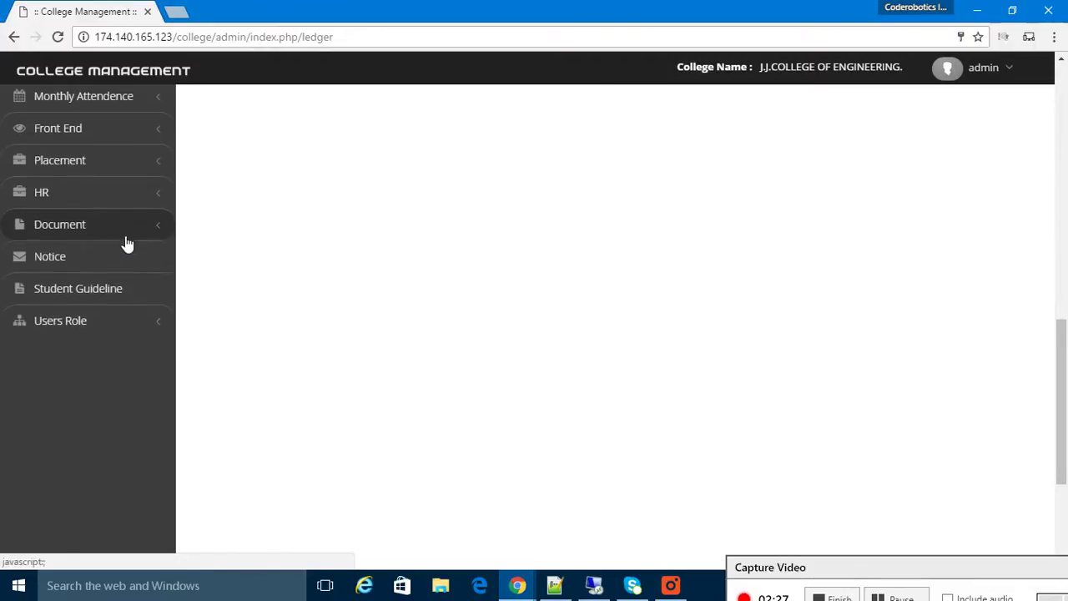
click(109, 320)
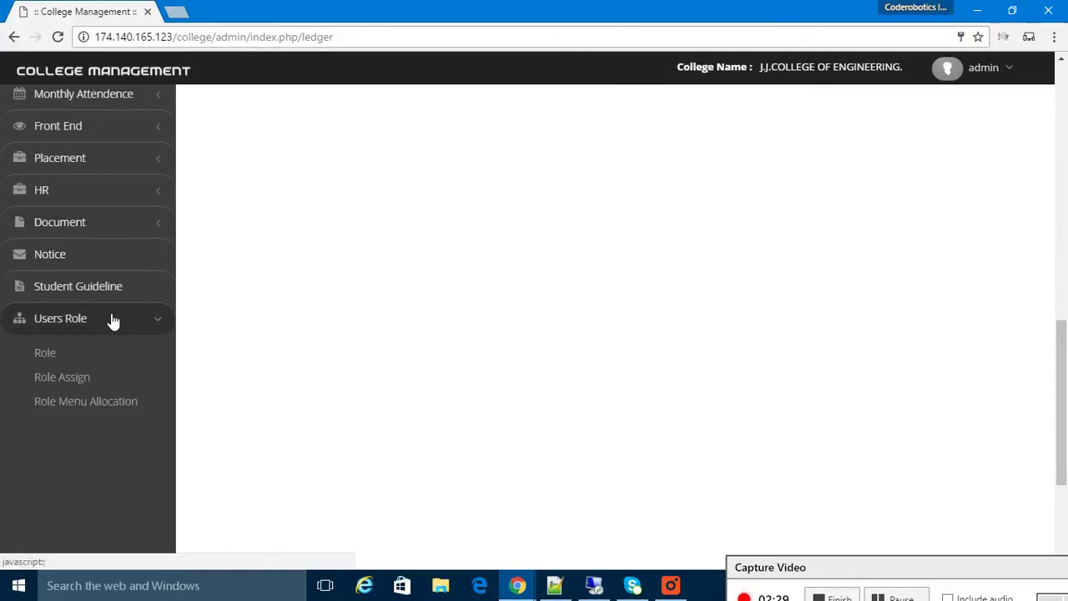
scroll(109, 320, up, 10)
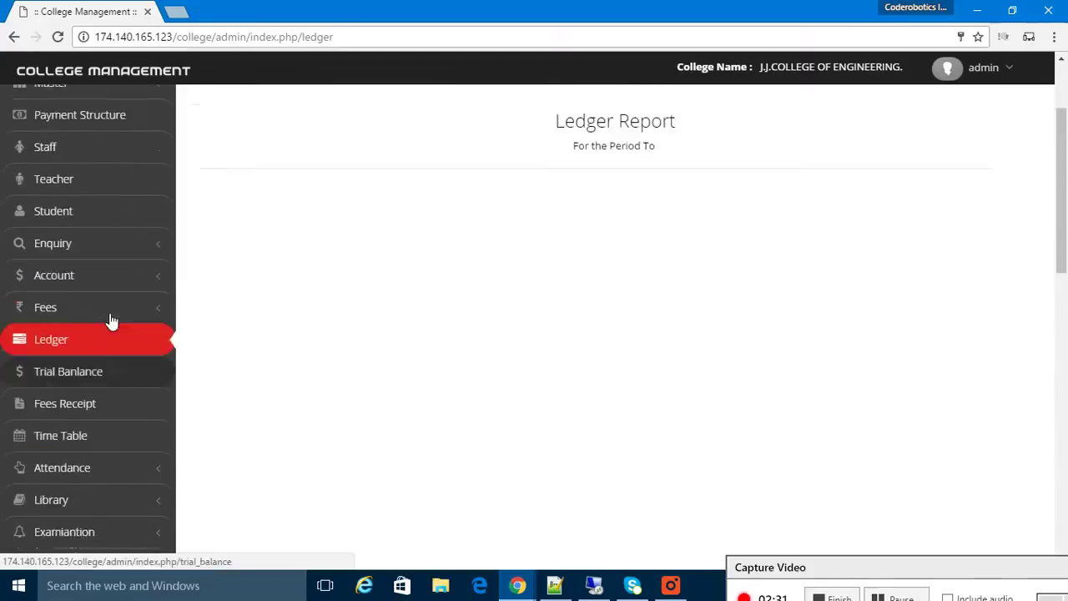
From the Master menu, view the Class and Subject lists, then the Division list (A–E)
click(80, 224)
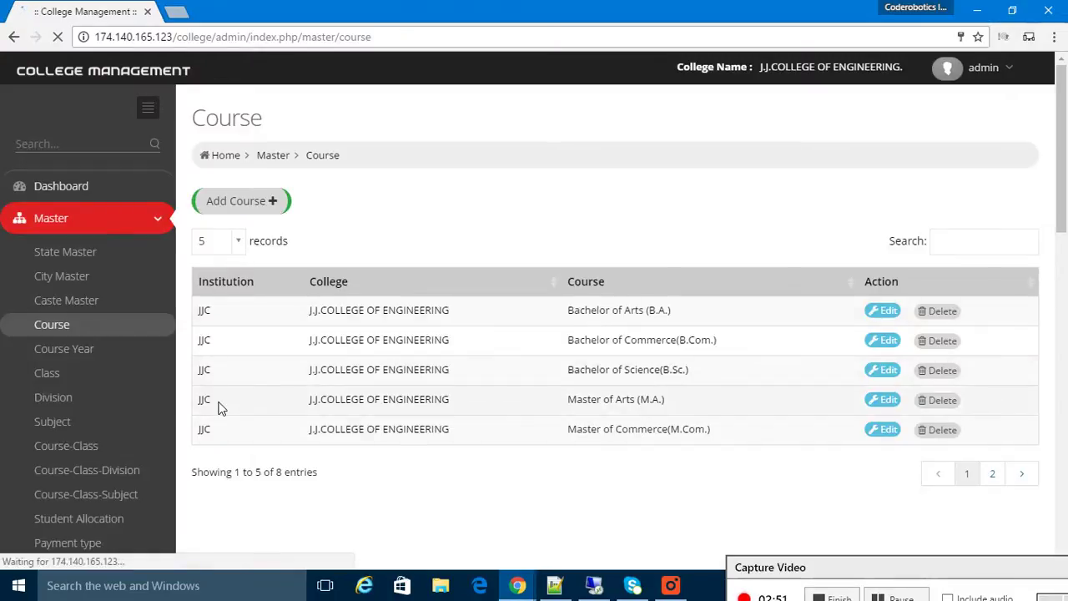
click(63, 374)
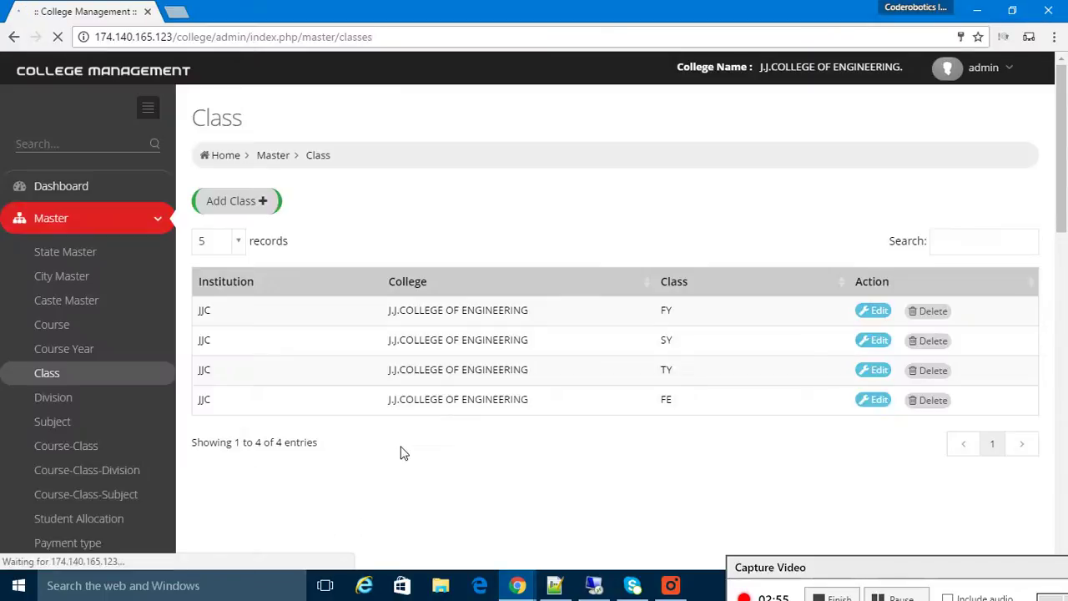
click(62, 424)
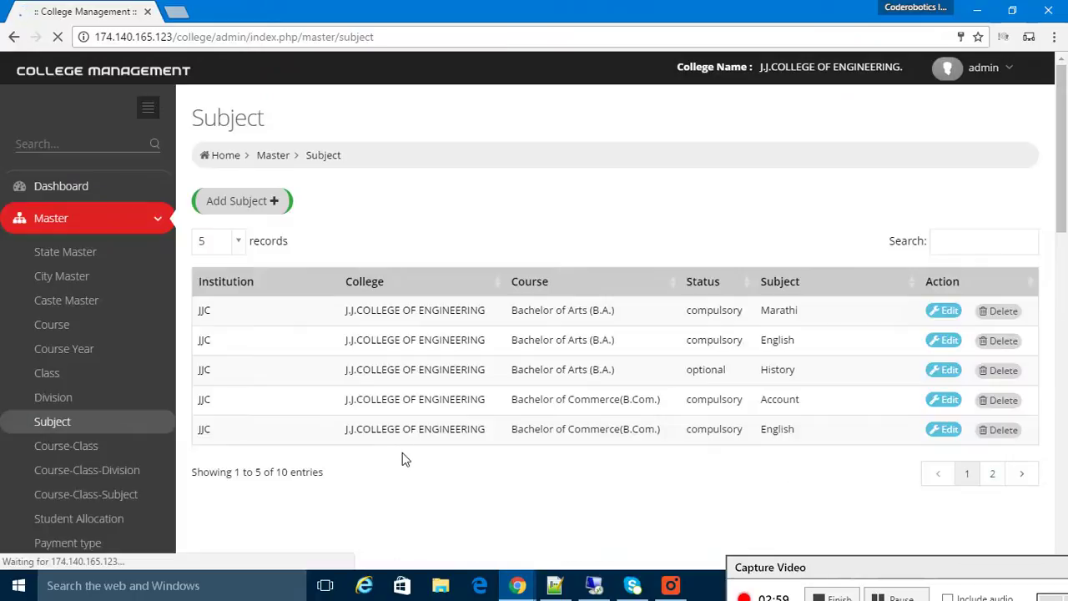
click(69, 399)
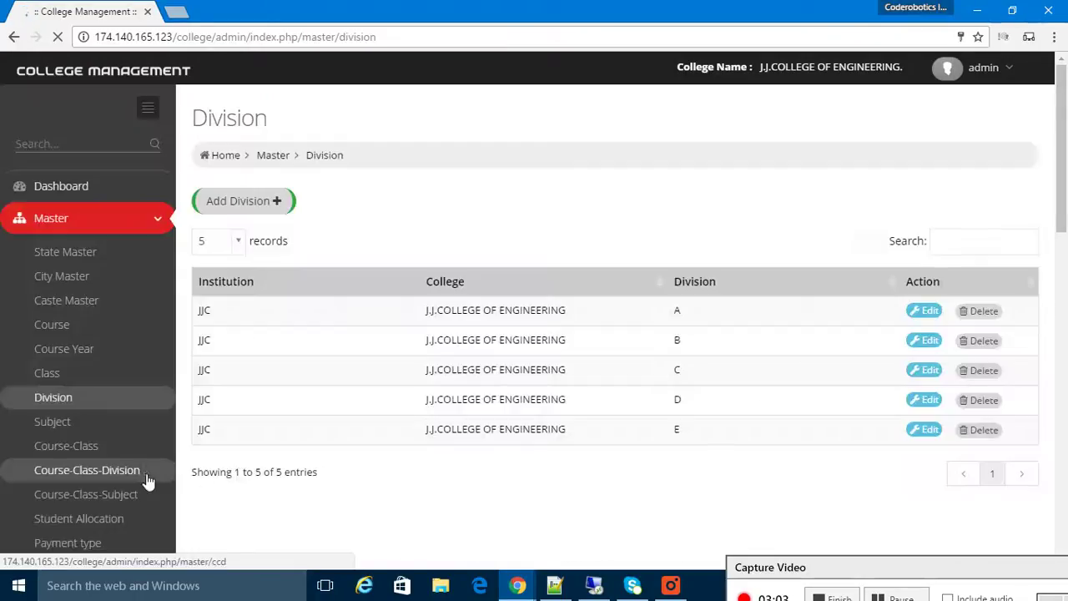
Open the Course-Class-Division master page and scroll down through it
click(121, 474)
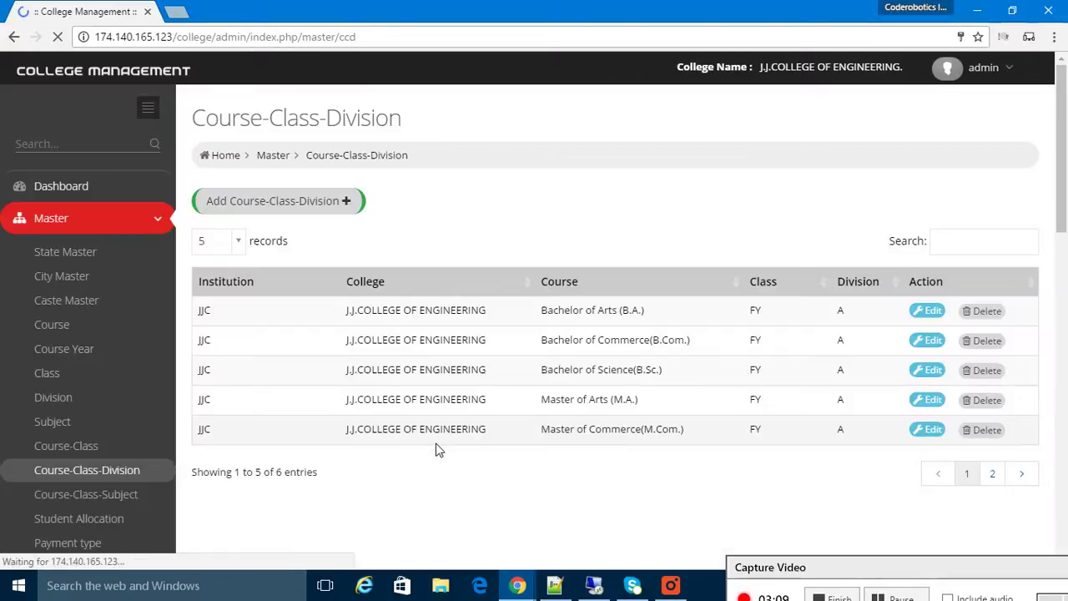
scroll(437, 448, down, 2)
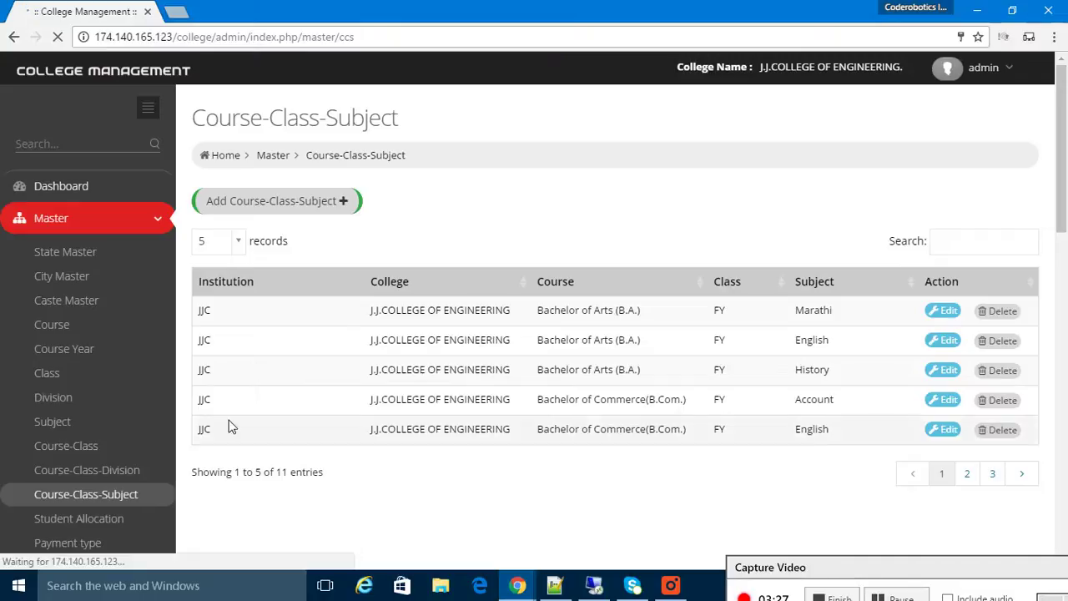
scroll(209, 413, down, 2)
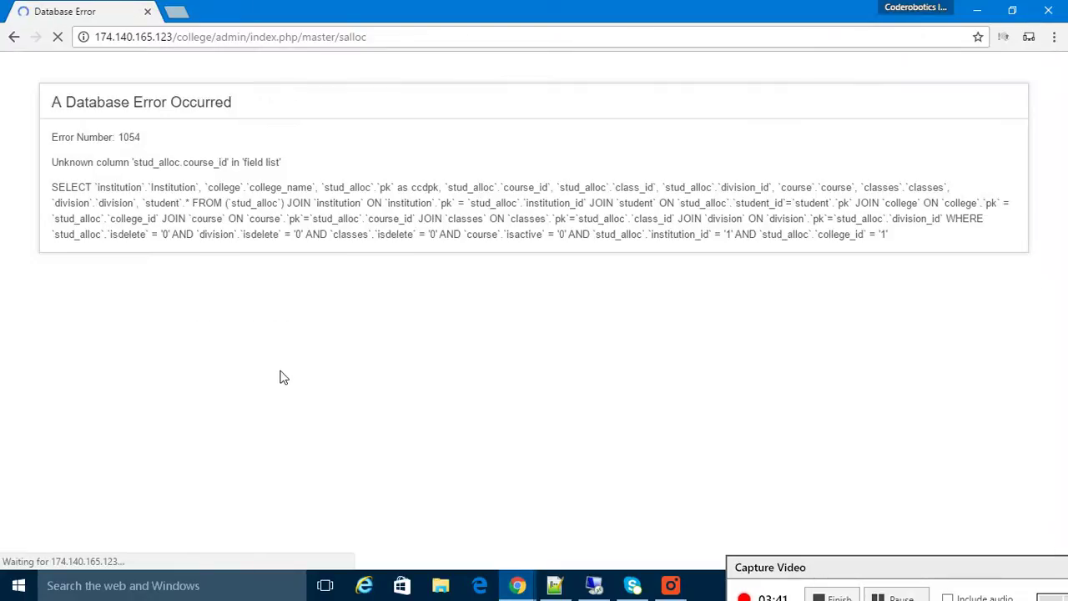
Leave the database error page by going back to the Course-Class-Subject page
click(15, 36)
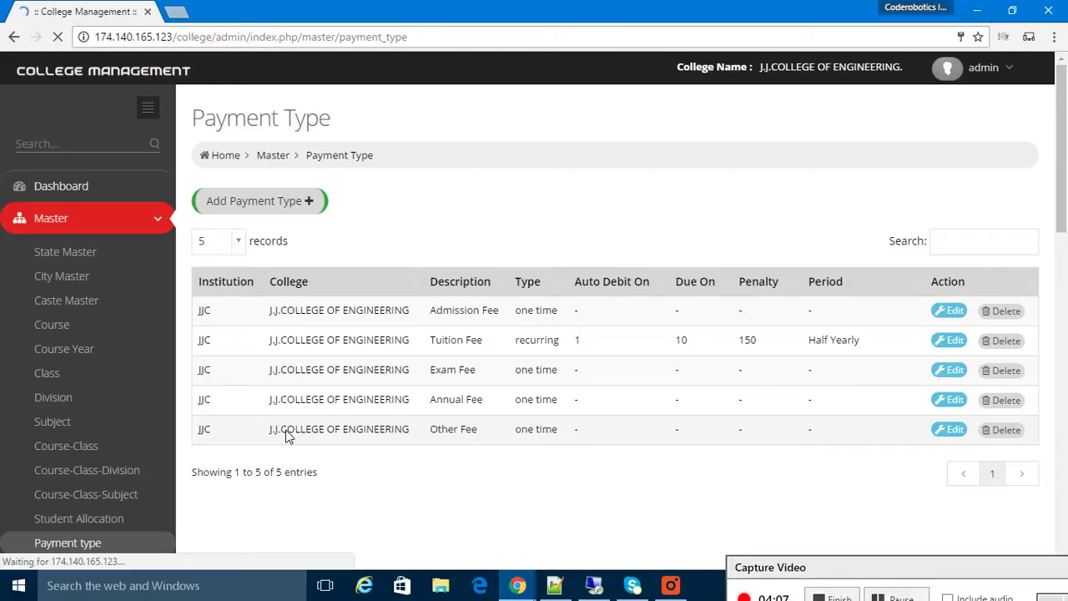
Scroll down through the FY Marathi syllabus details for B.A
scroll(286, 436, down, 2)
scroll(286, 435, down, 1)
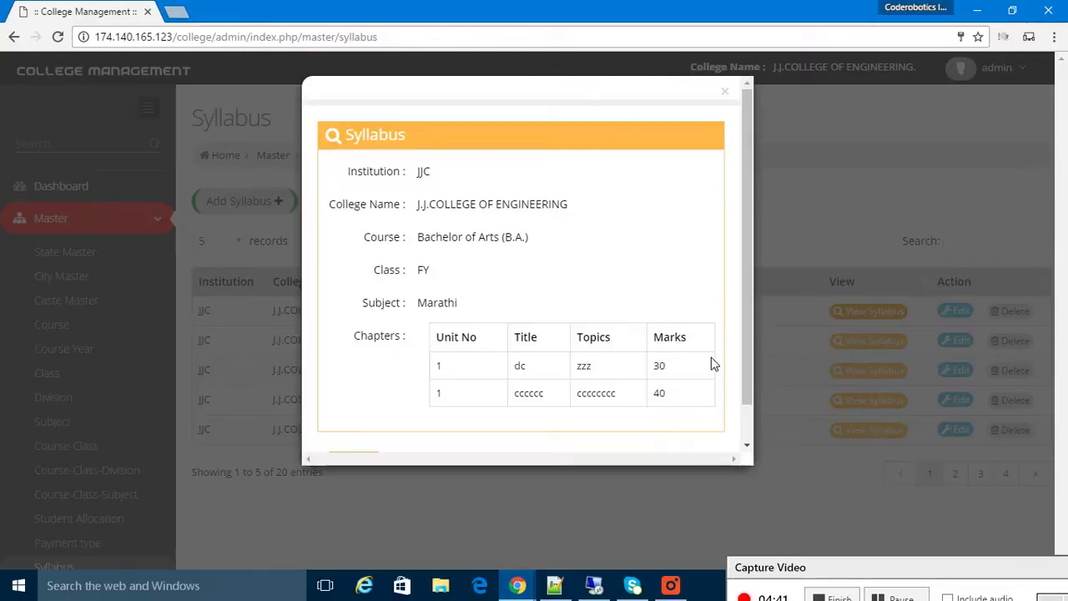
Review the Marathi syllabus details and close them, returning to the Syllabus list
scroll(692, 364, down, 2)
scroll(355, 431, up, 2)
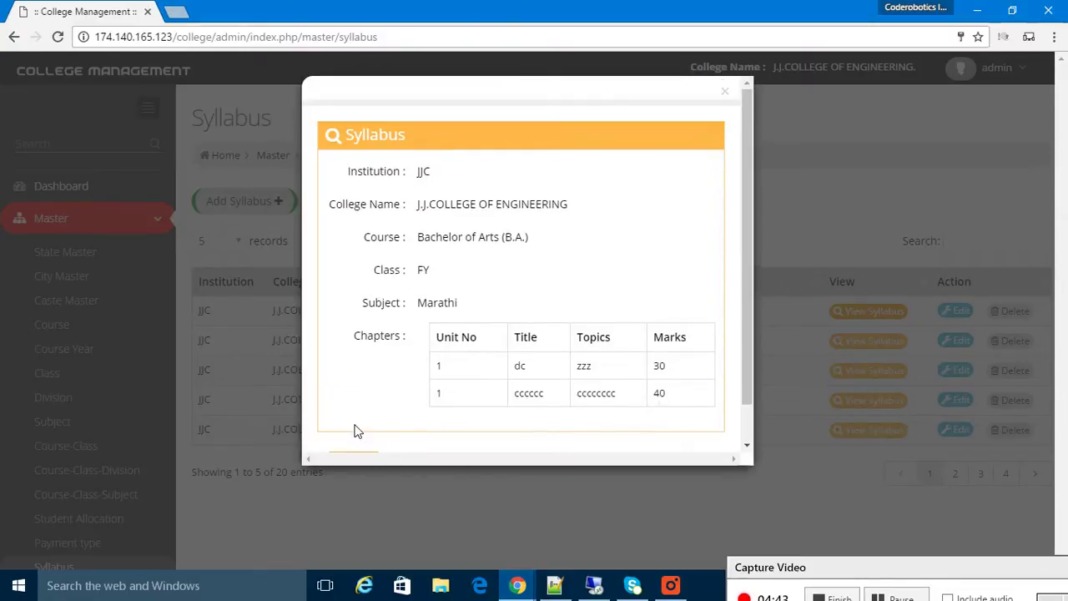
scroll(375, 429, down, 2)
click(367, 428)
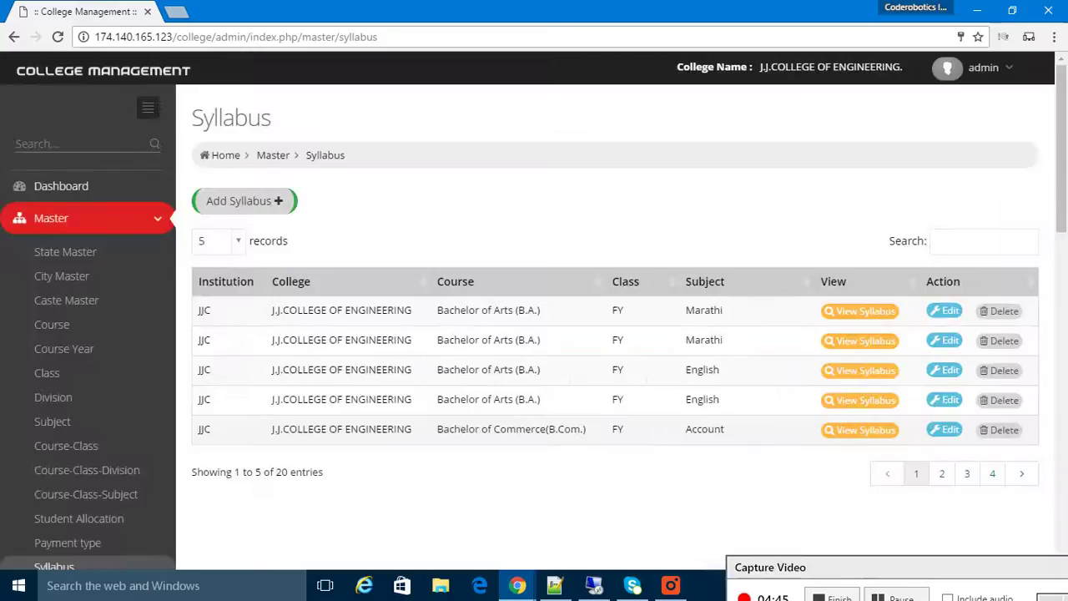
Open the Lesson Plan page from the Master section of the sidebar
scroll(258, 398, down, 4)
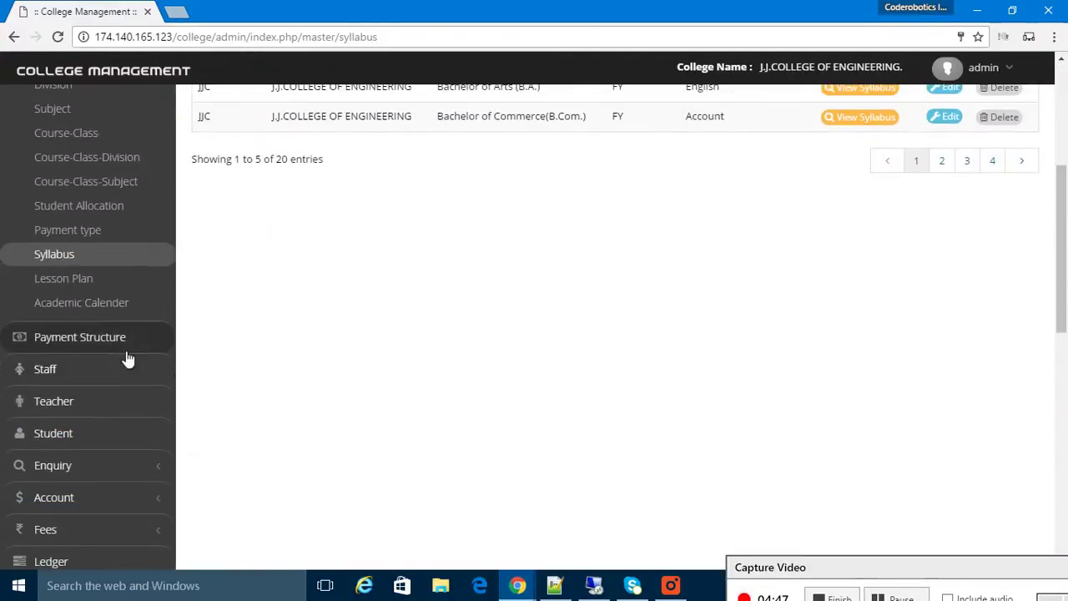
click(77, 281)
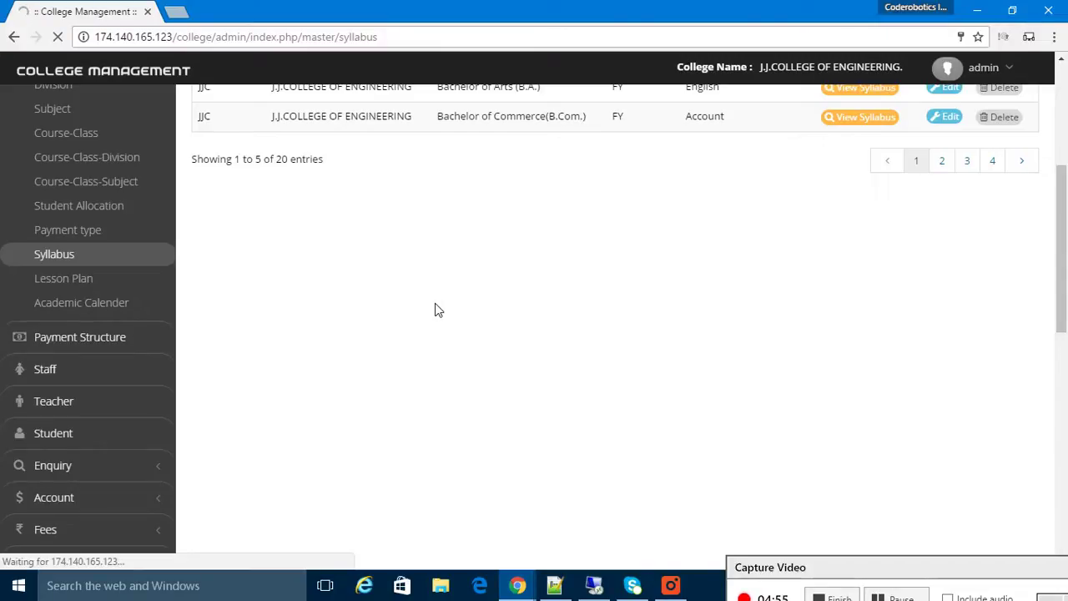
scroll(442, 328, up, 3)
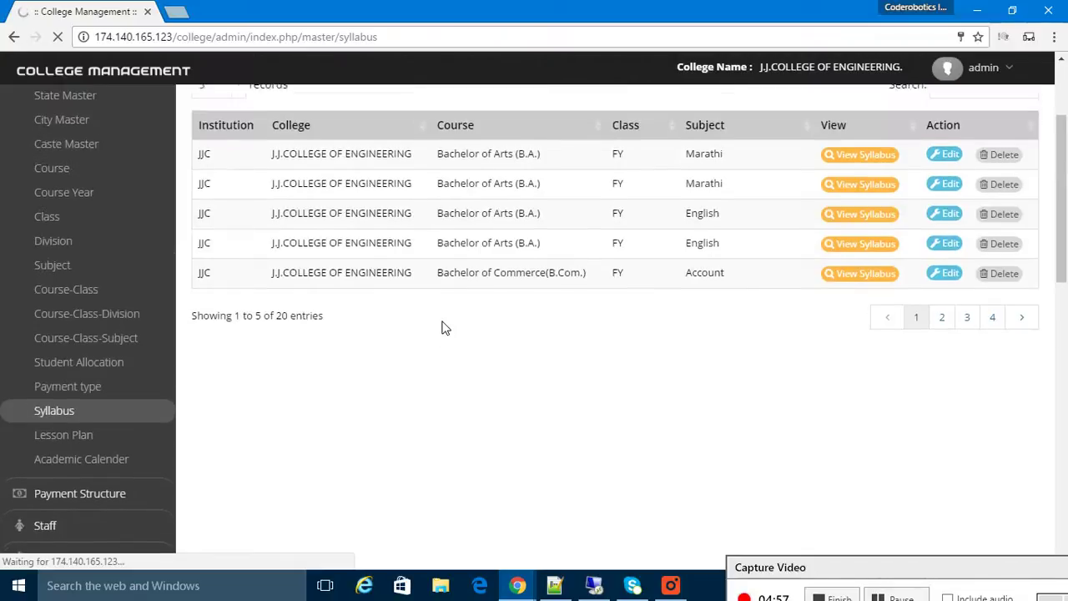